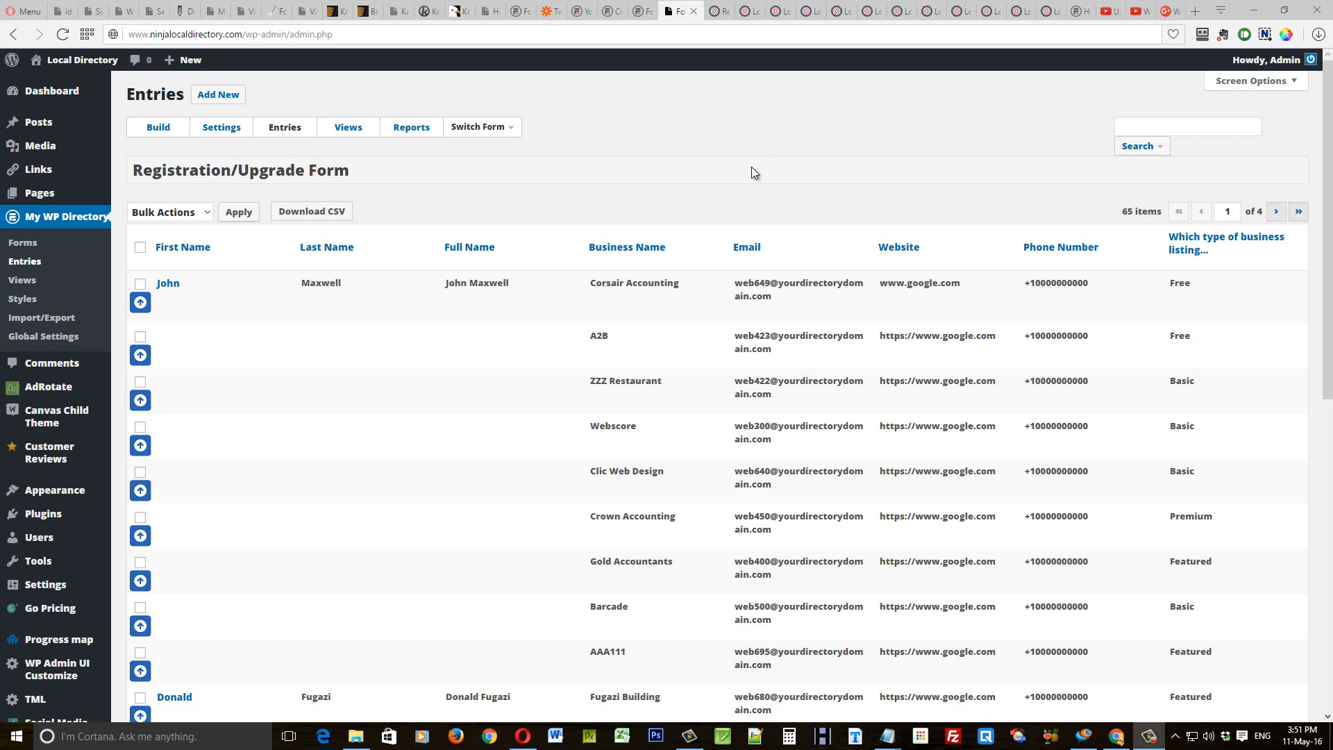
- Start a new entry in the Directory Submission Form and set its Listing Type to Free
click(511, 129)
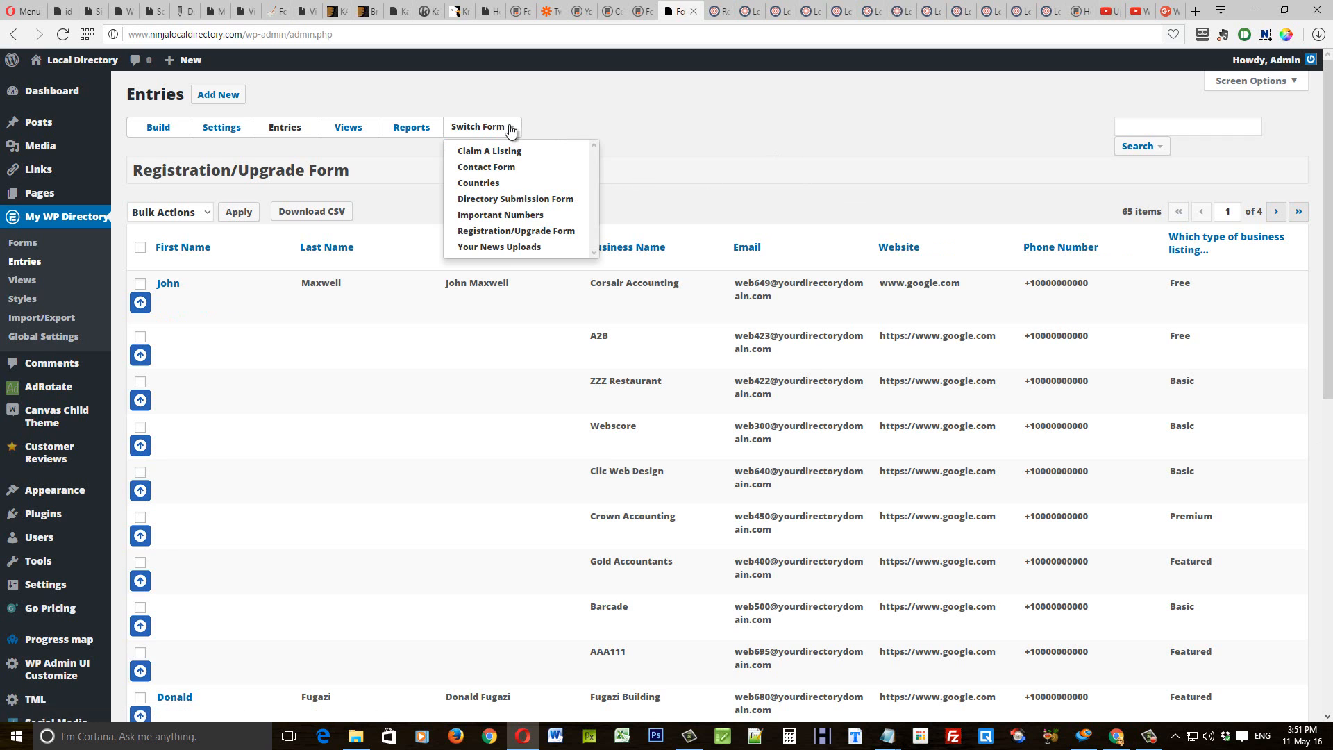
click(504, 200)
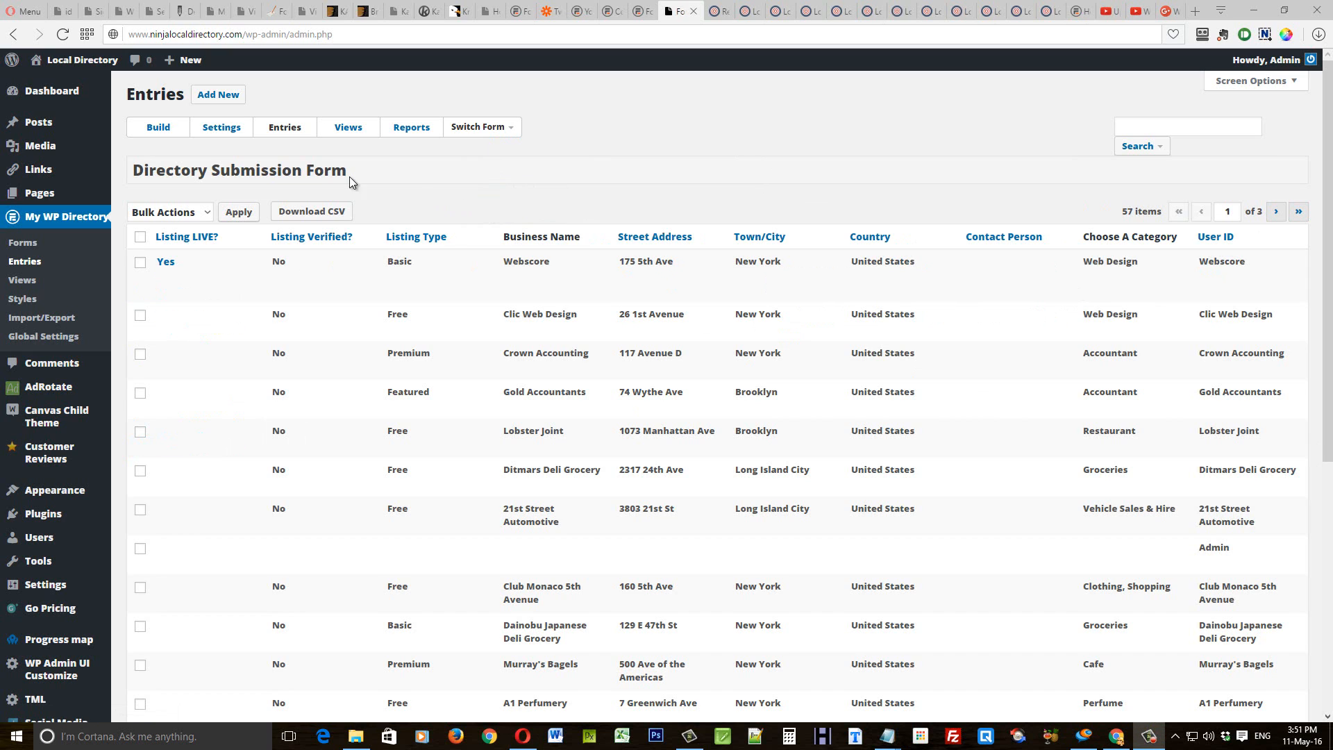
click(218, 98)
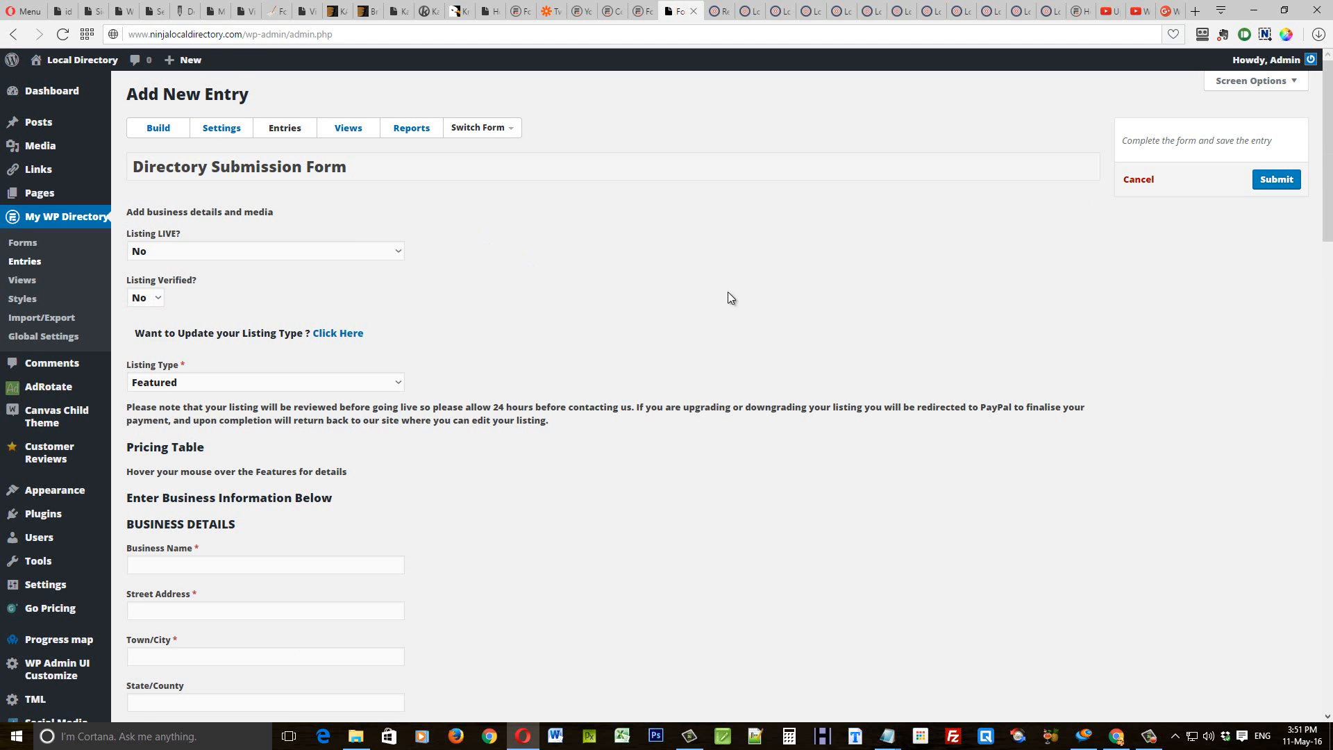
scroll(511, 314, down, 2)
scroll(763, 416, up, 2)
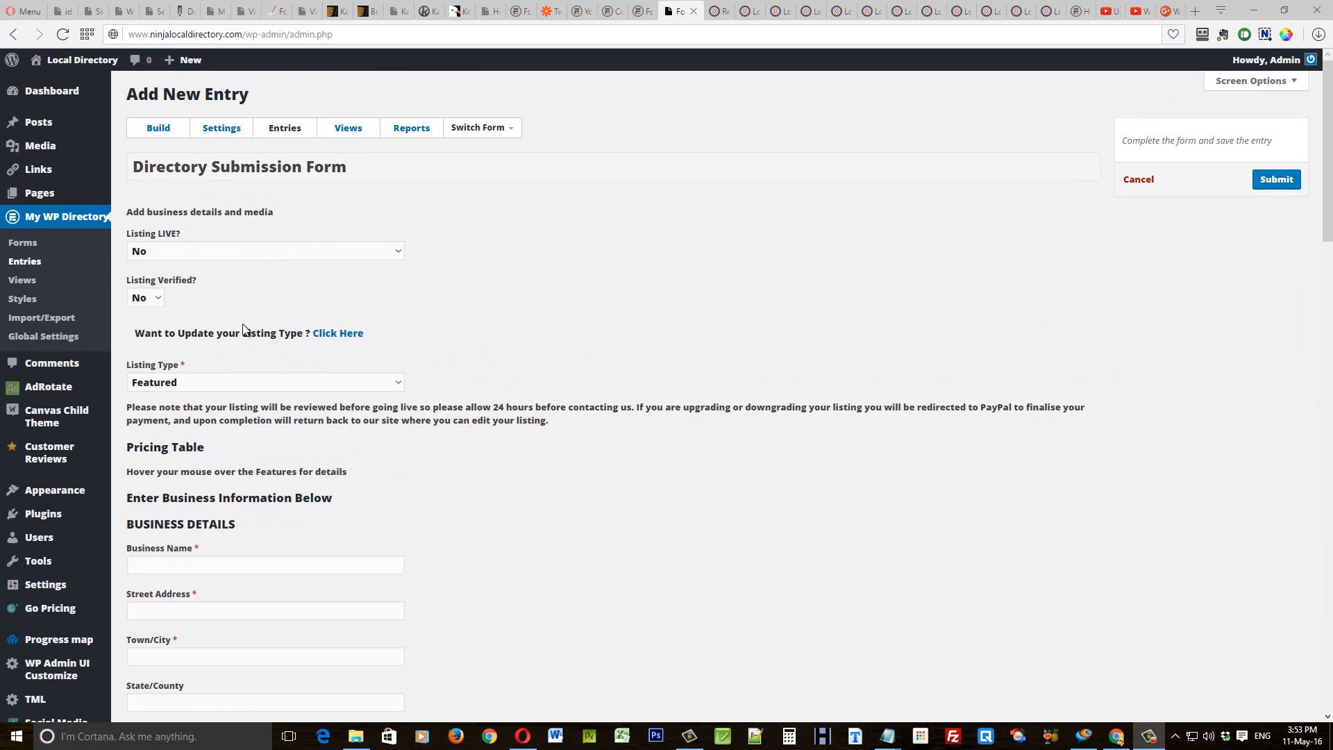
click(398, 385)
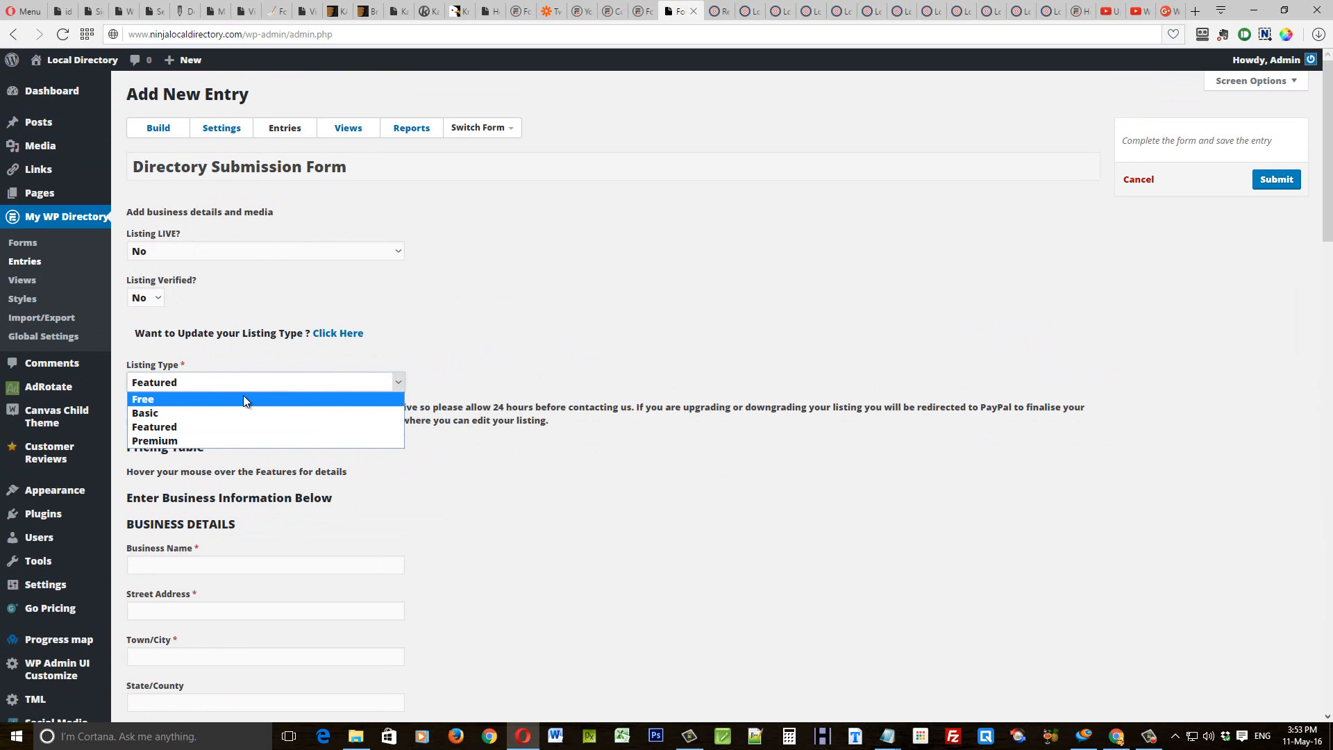
click(219, 396)
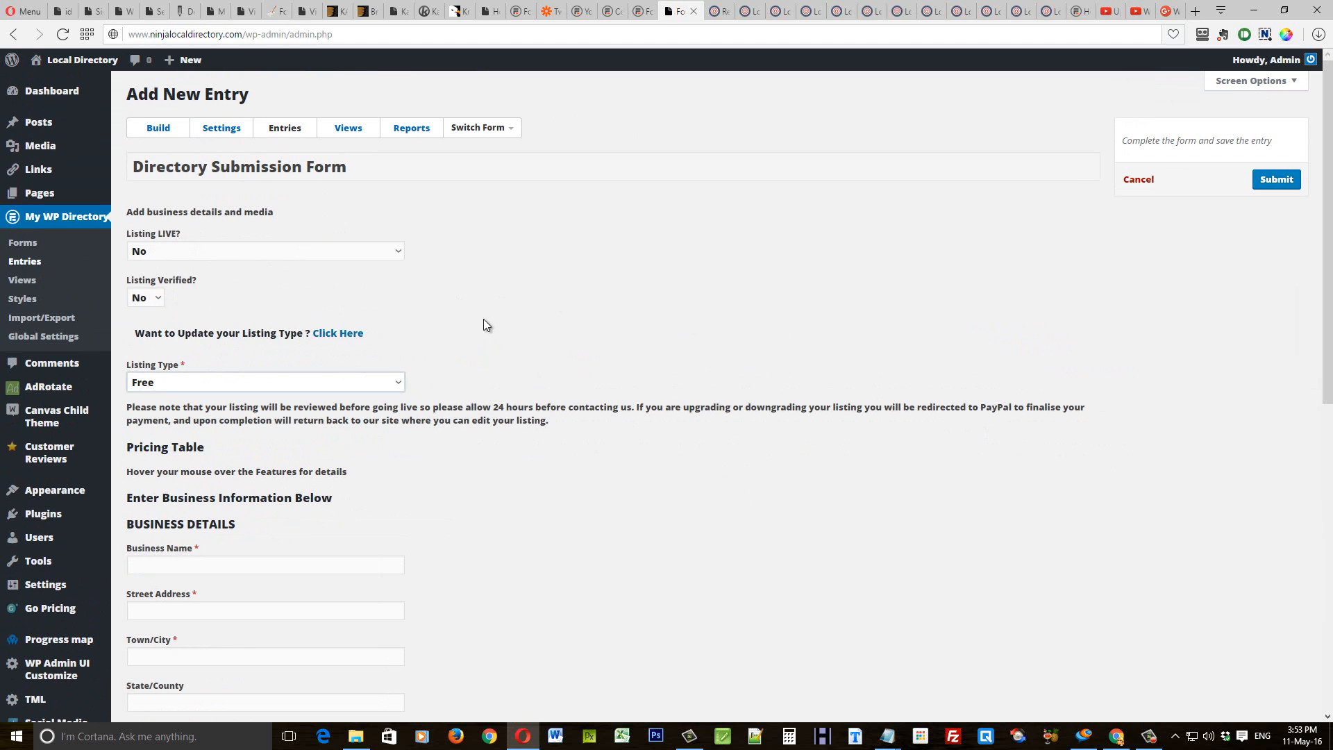
- Assign the new listing entry to the Corsair Accounting User ID and submit it
scroll(486, 319, down, 5)
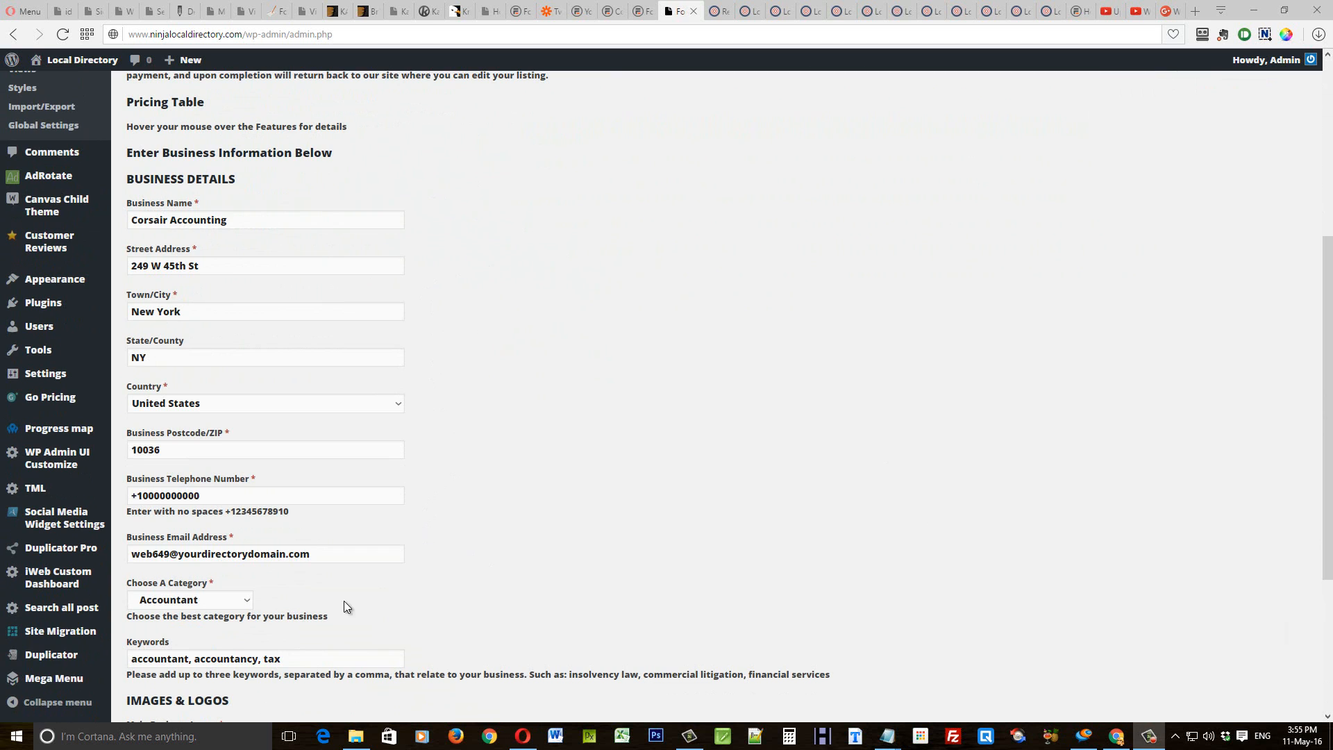
scroll(696, 482, down, 3)
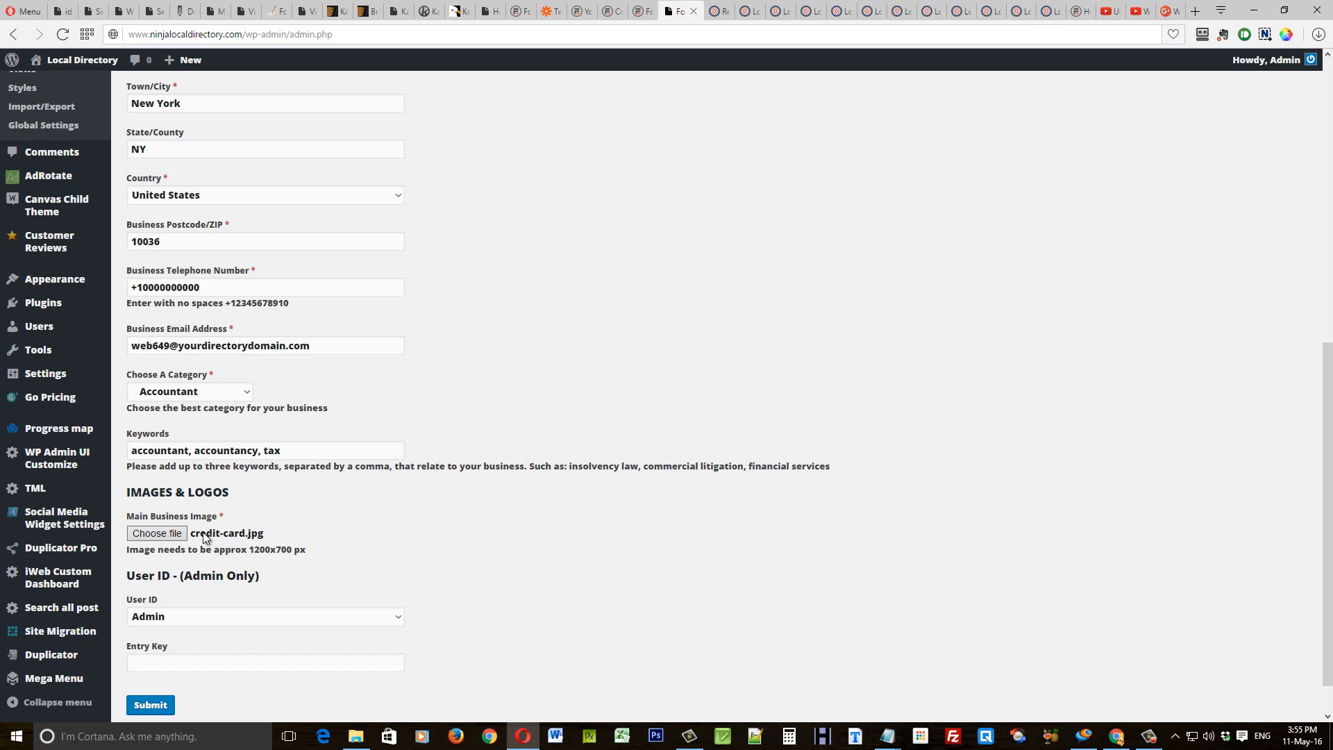
scroll(694, 361, down, 1)
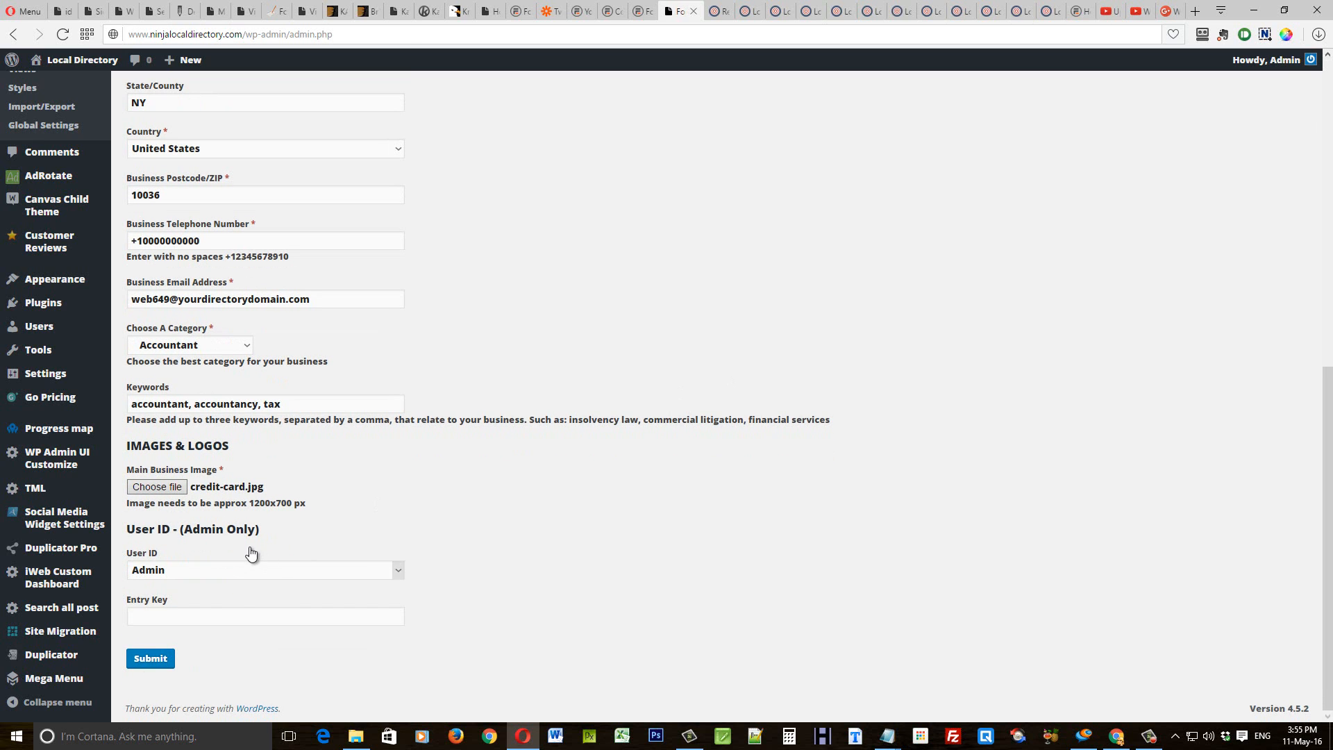
click(398, 573)
scroll(379, 424, down, 6)
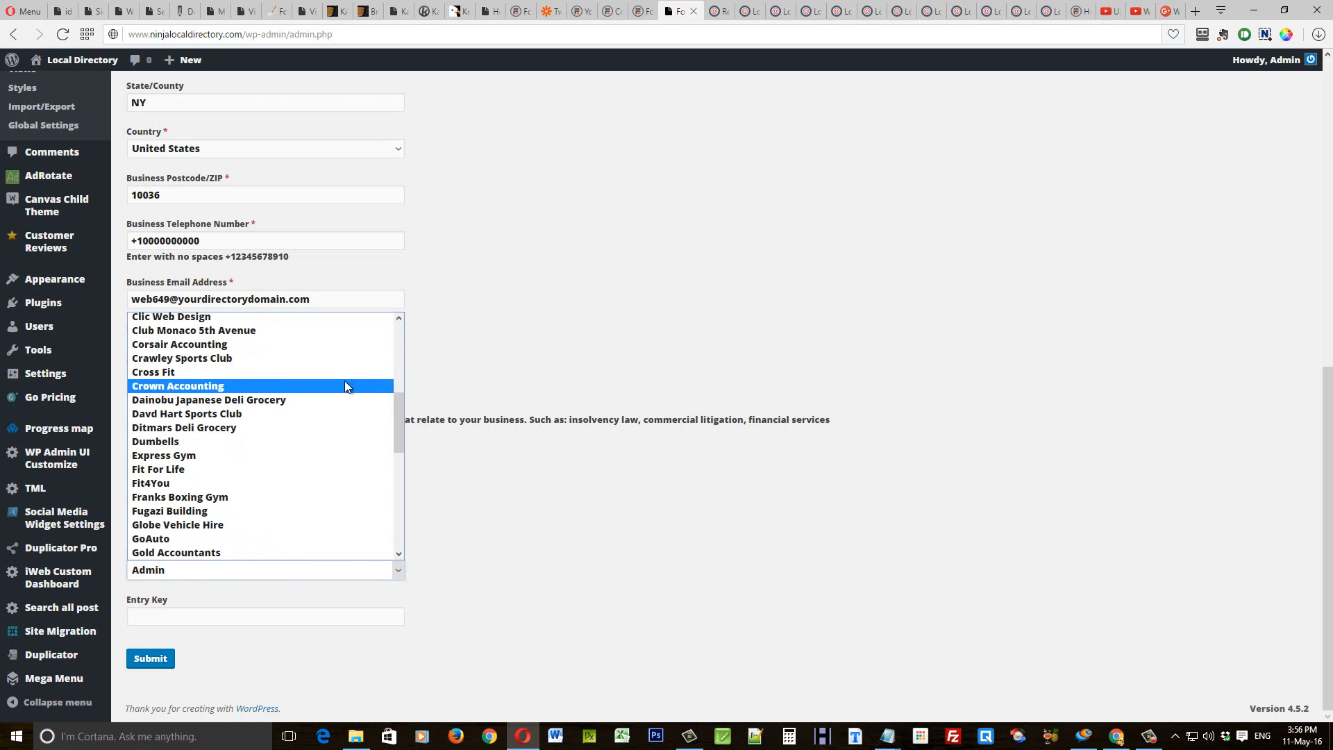
click(286, 345)
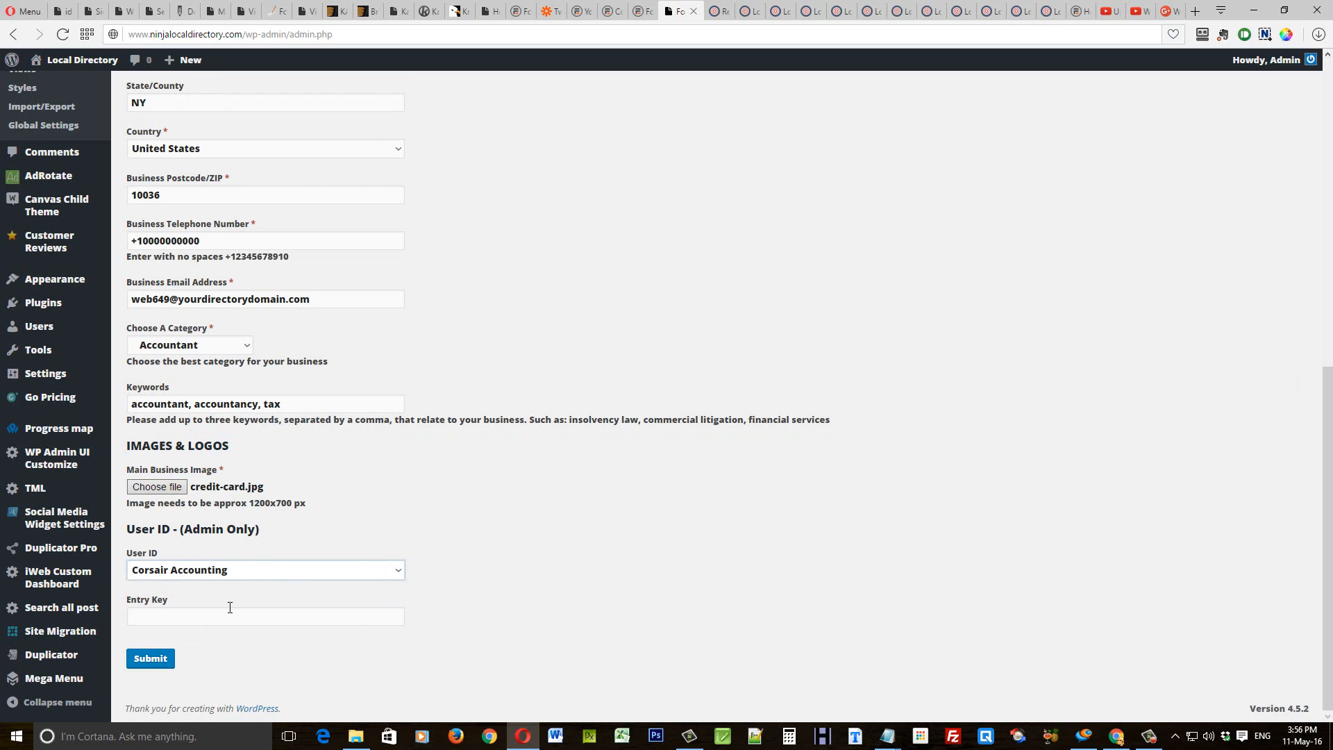
click(151, 659)
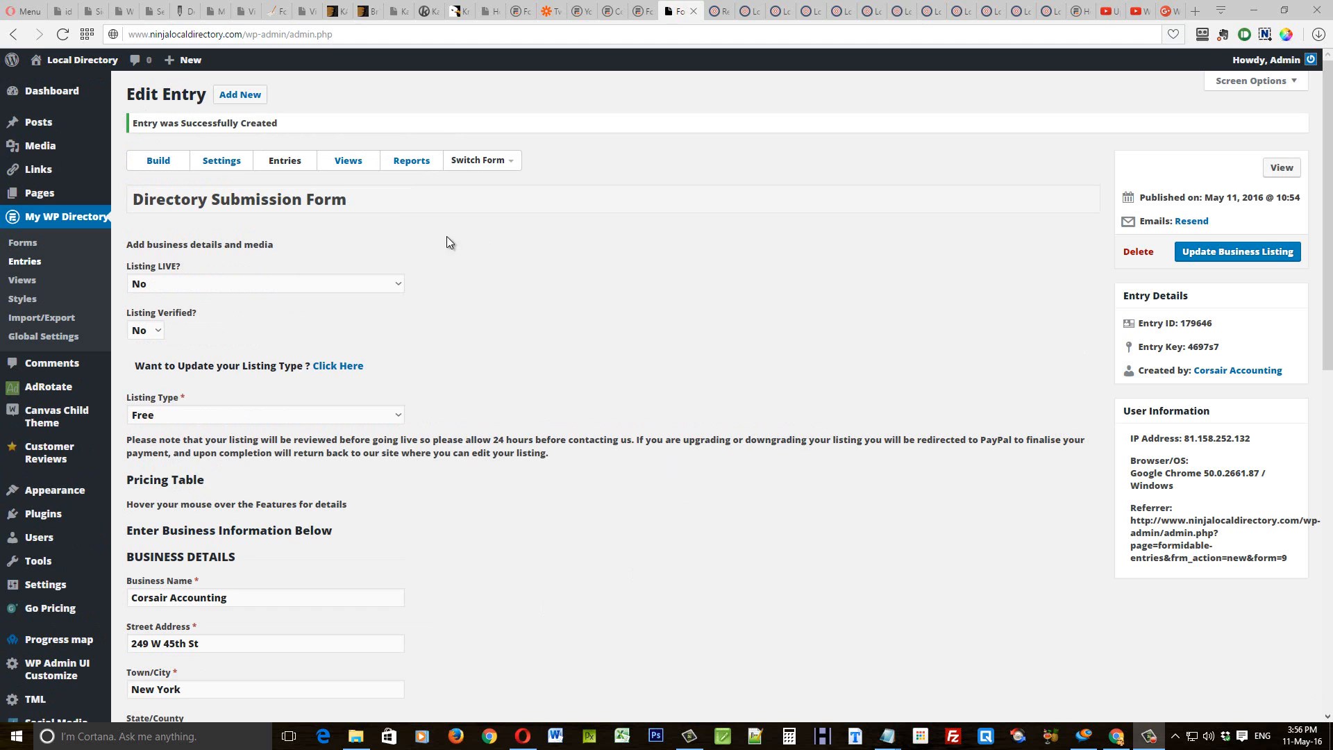
- Open the Corsair Accounting draft post for editing and copy the business address from its contact details code
mouse_move(36, 128)
click(129, 122)
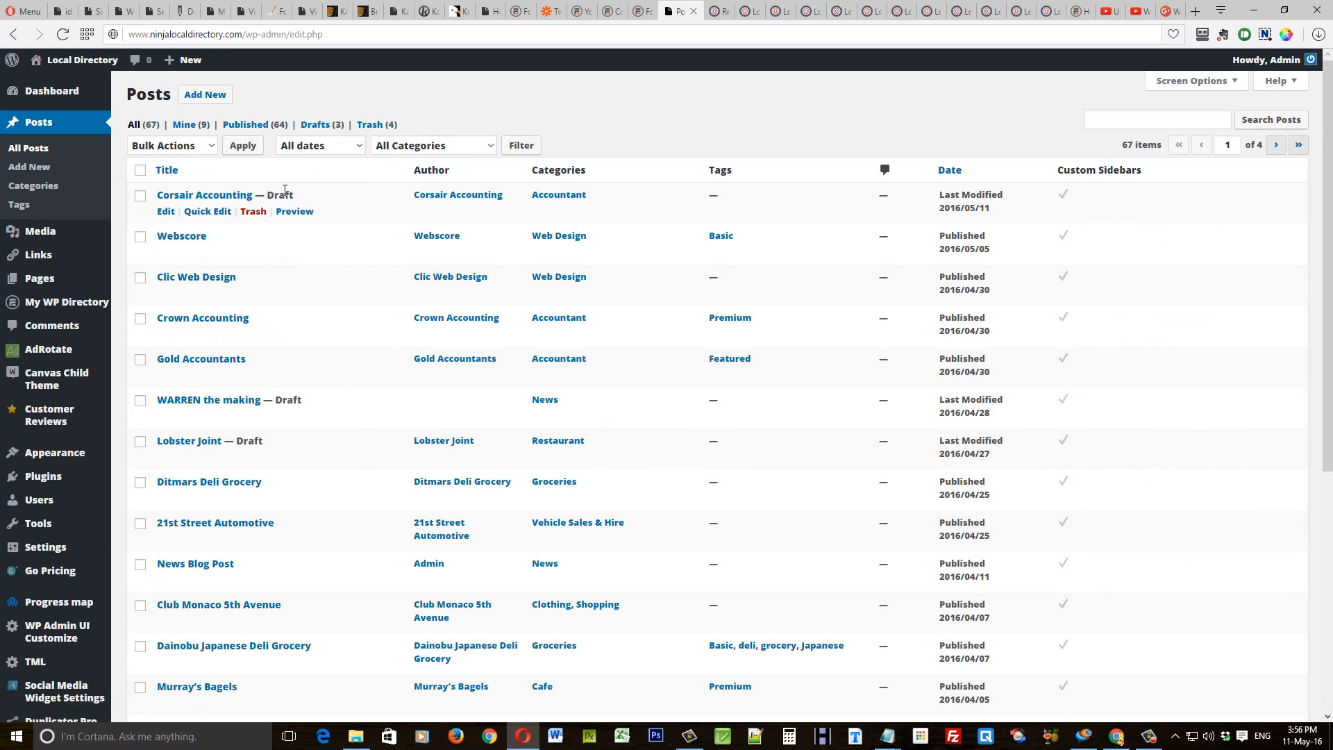
click(166, 212)
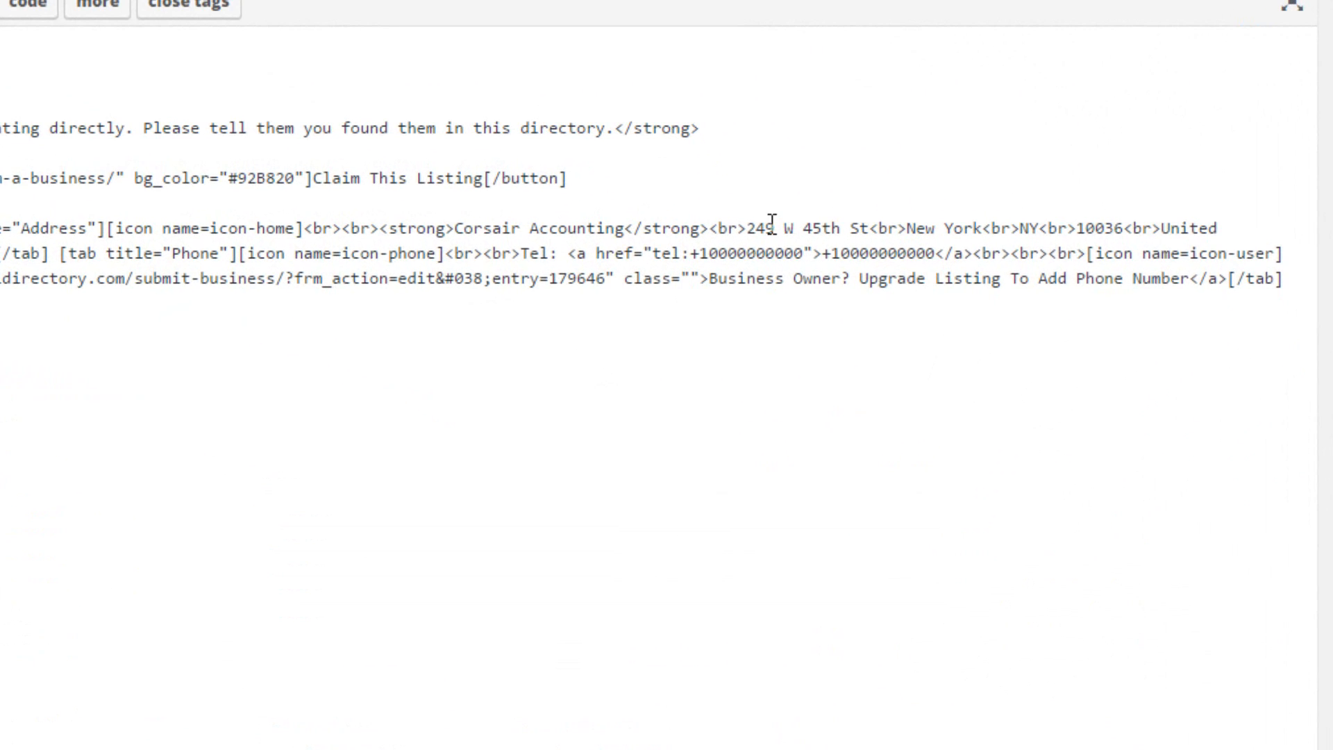
drag(748, 226, 1129, 224)
key(ctrl+c)
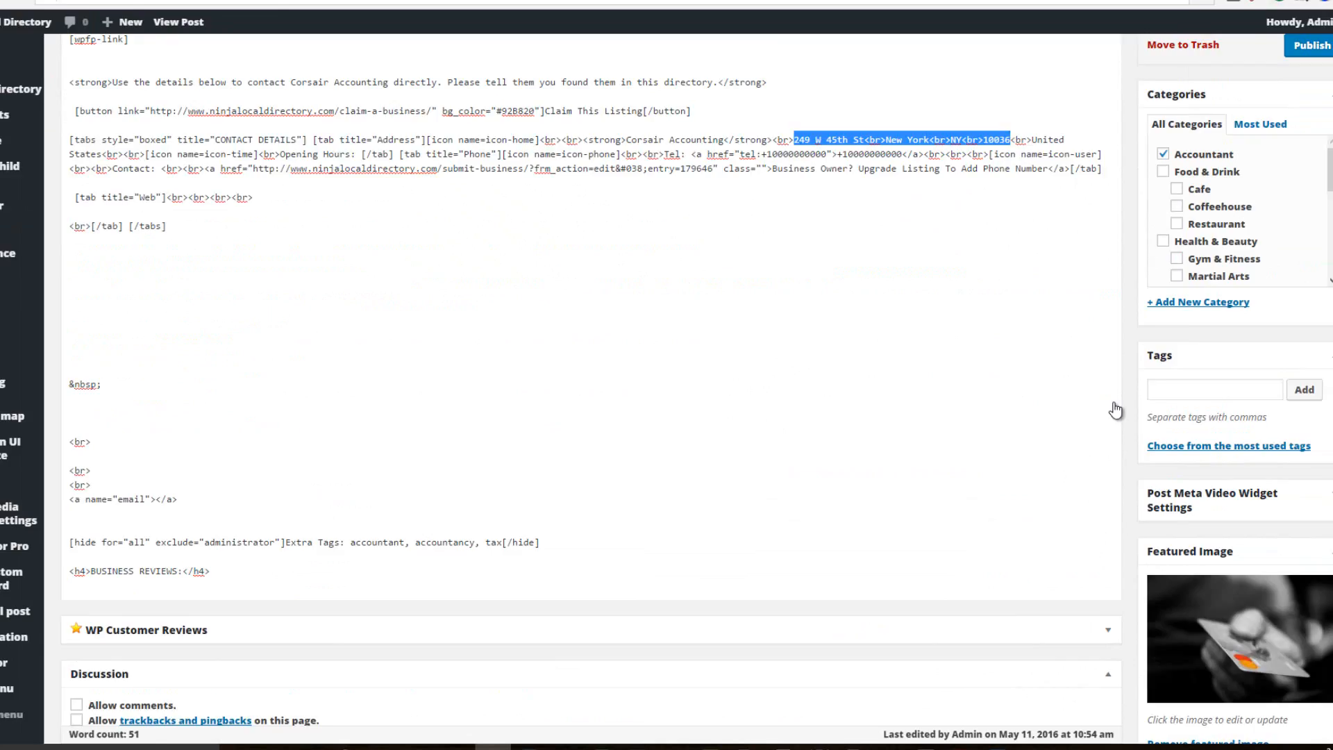
- Paste the business address into the Progress Map location field and replace the <br> tags with commas
scroll(1116, 410, down, 15)
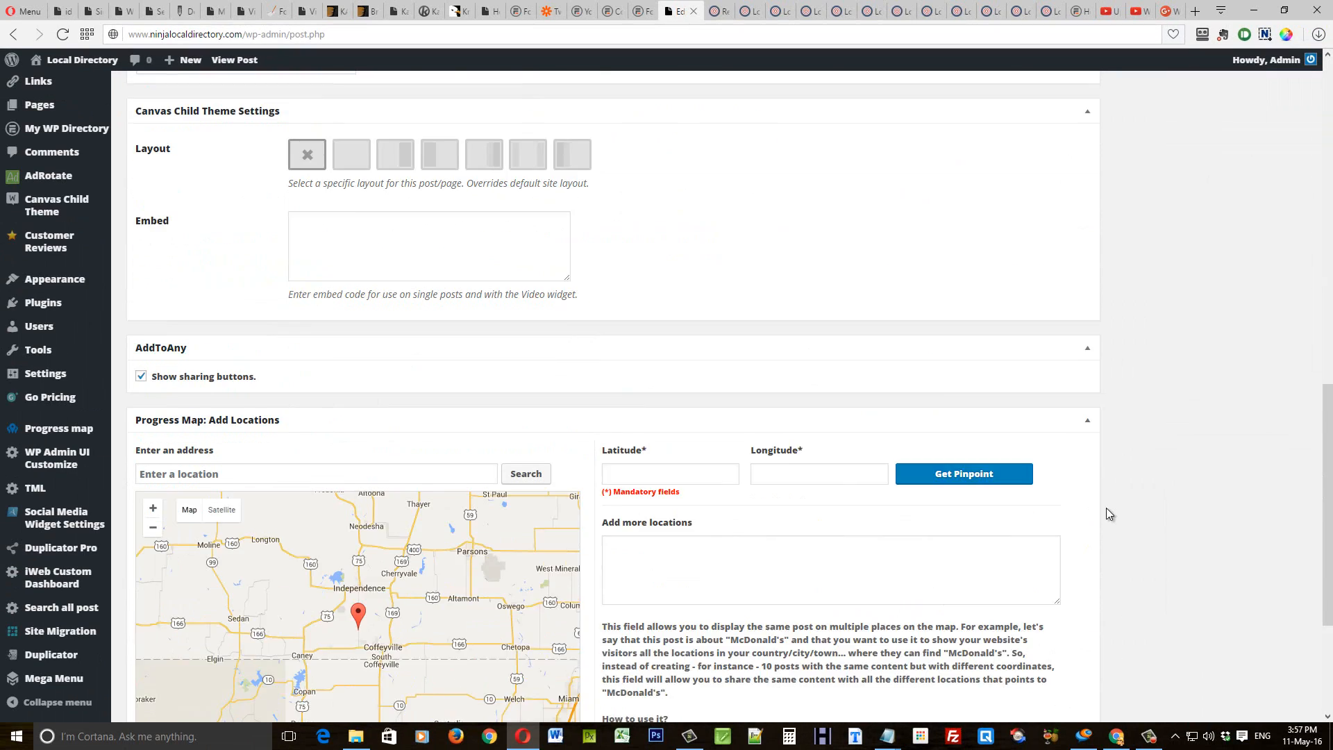
click(157, 214)
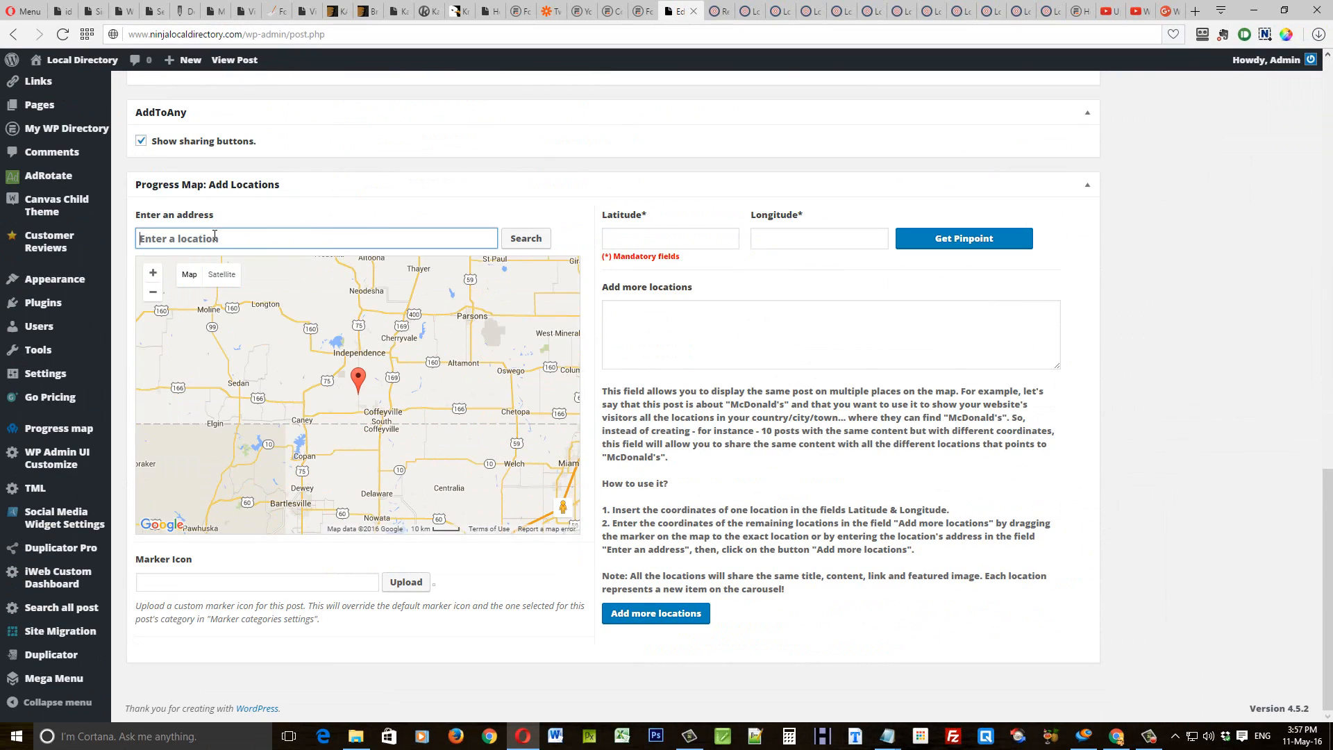
key(ctrl+v)
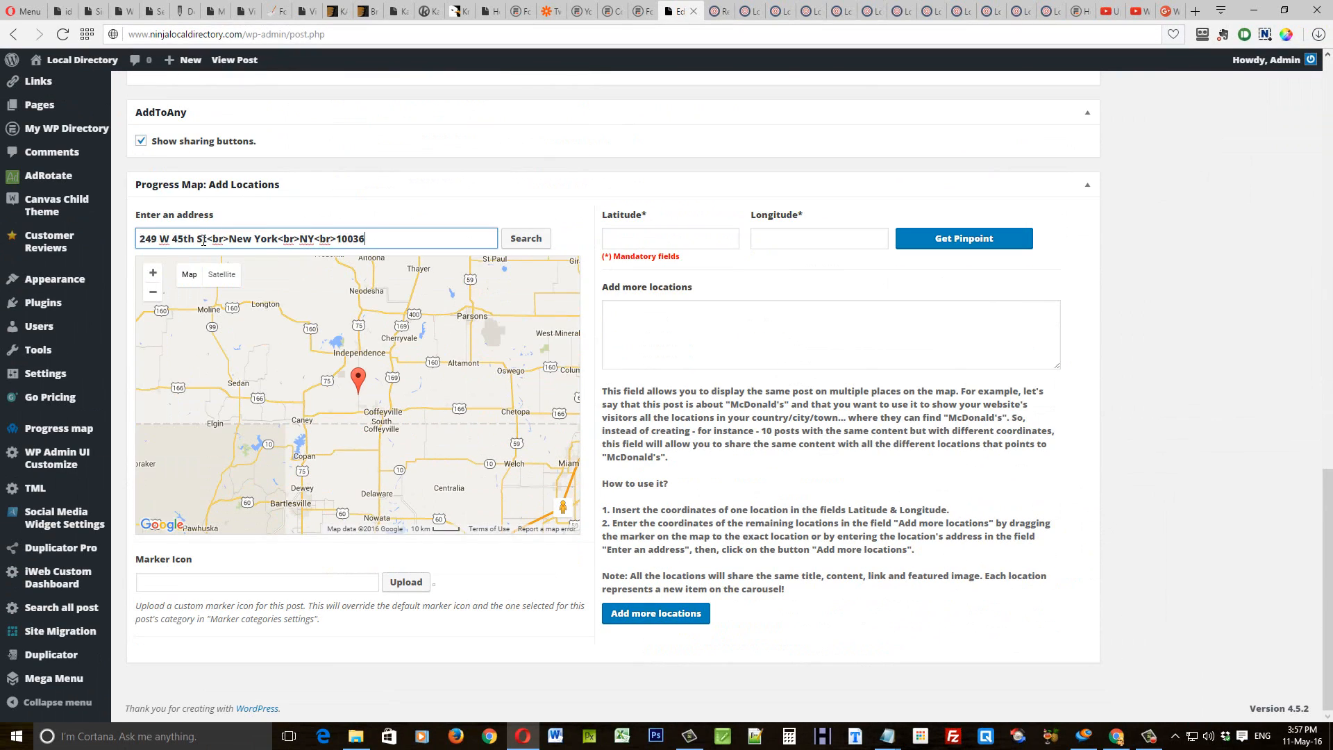
drag(208, 238, 228, 236)
text(,)
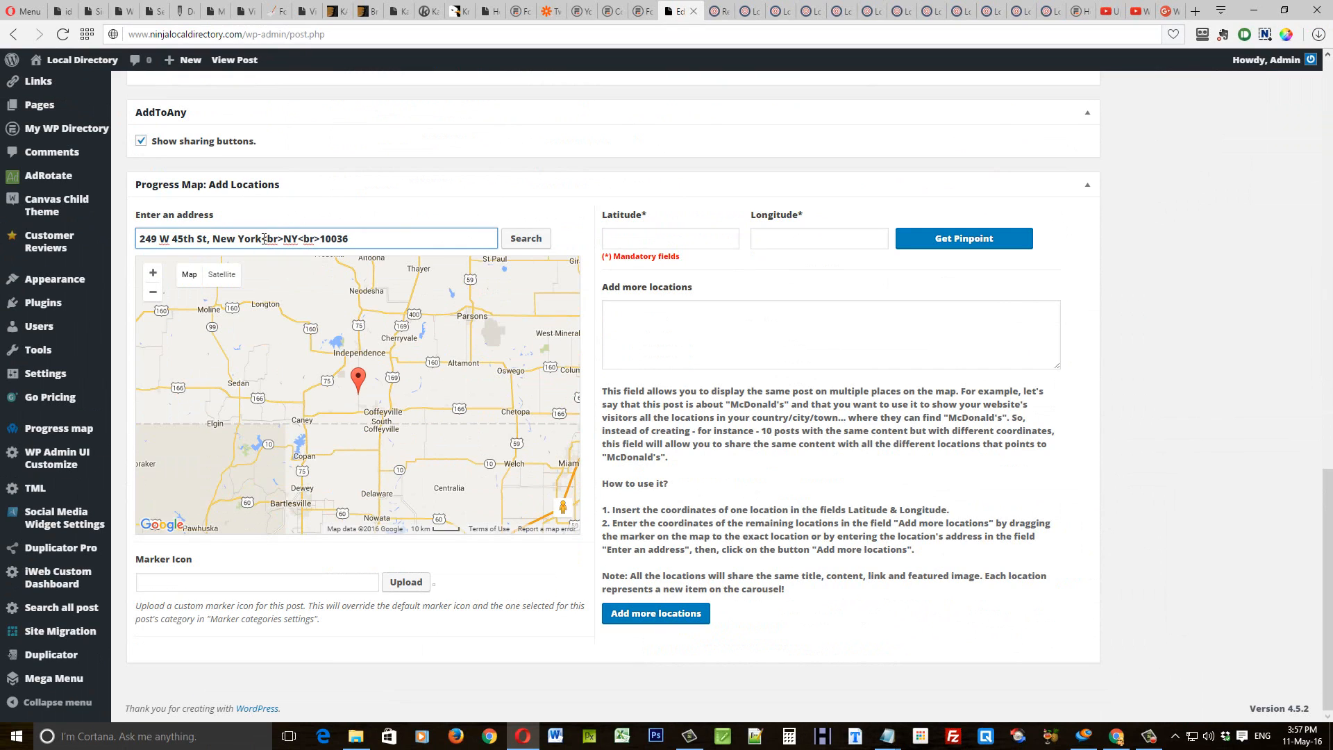
drag(279, 240, 304, 240)
text(, NY,)
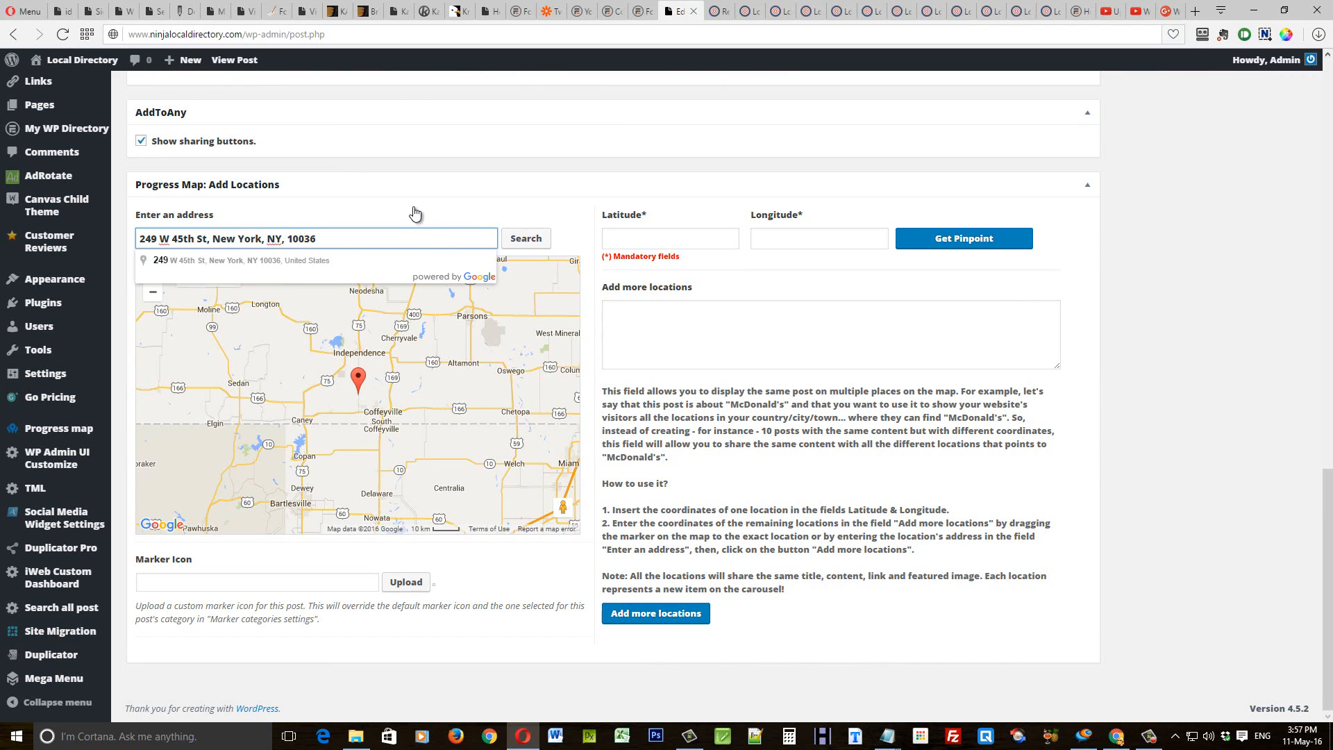
- Find the address on the map to fill in its latitude and longitude, and publish the Corsair Accounting post
click(531, 238)
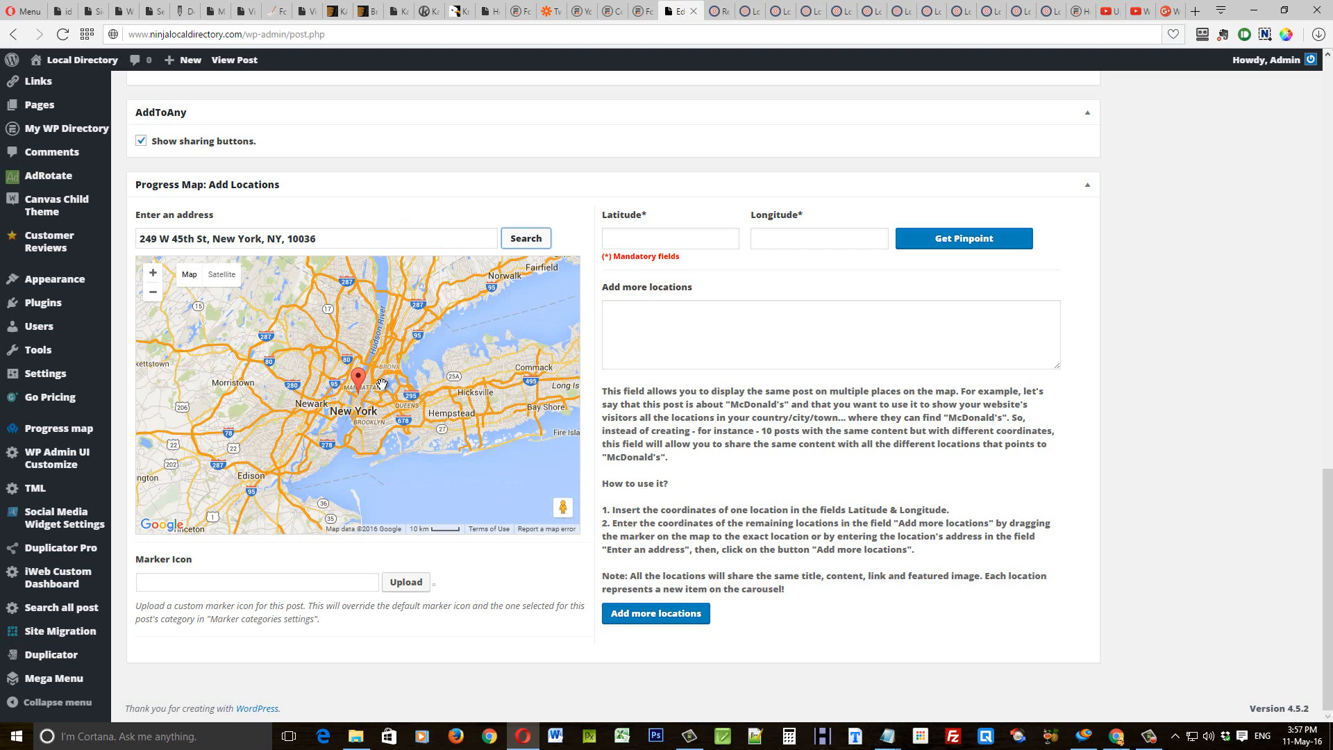
click(968, 239)
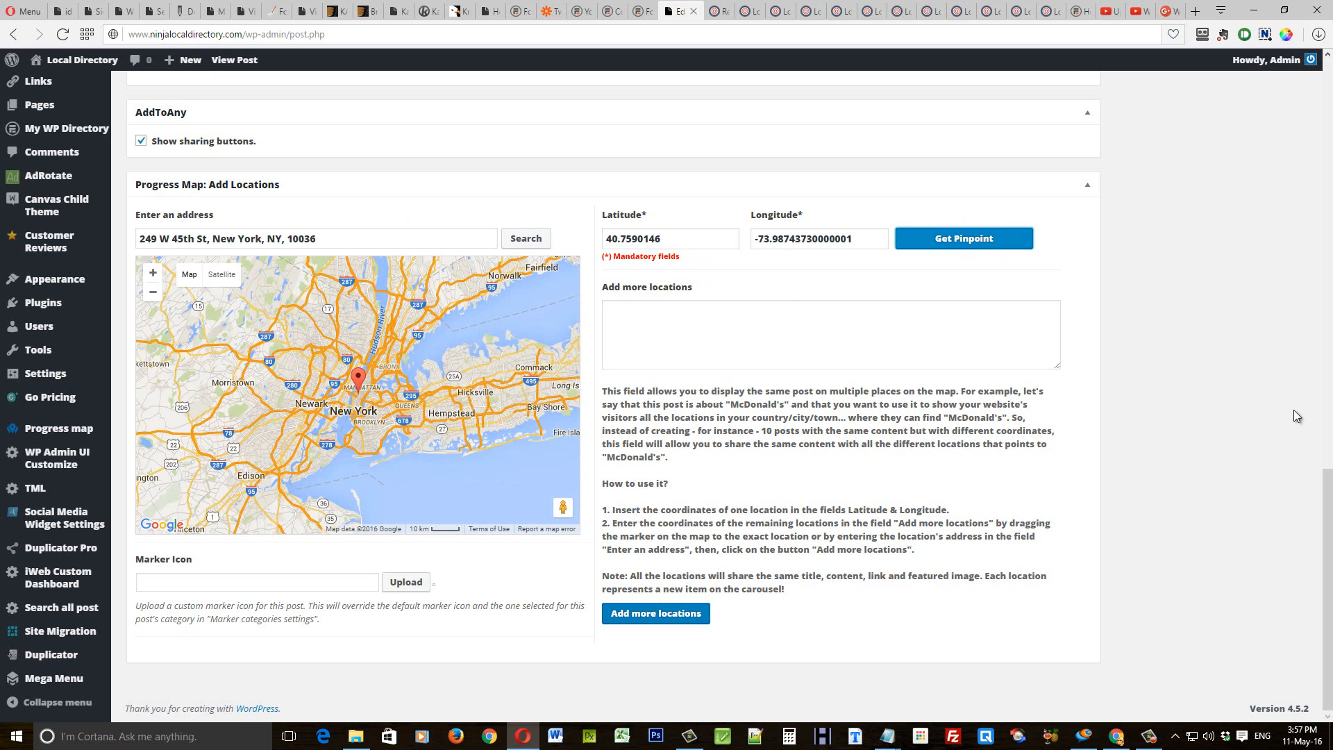
scroll(1200, 318, up, 17)
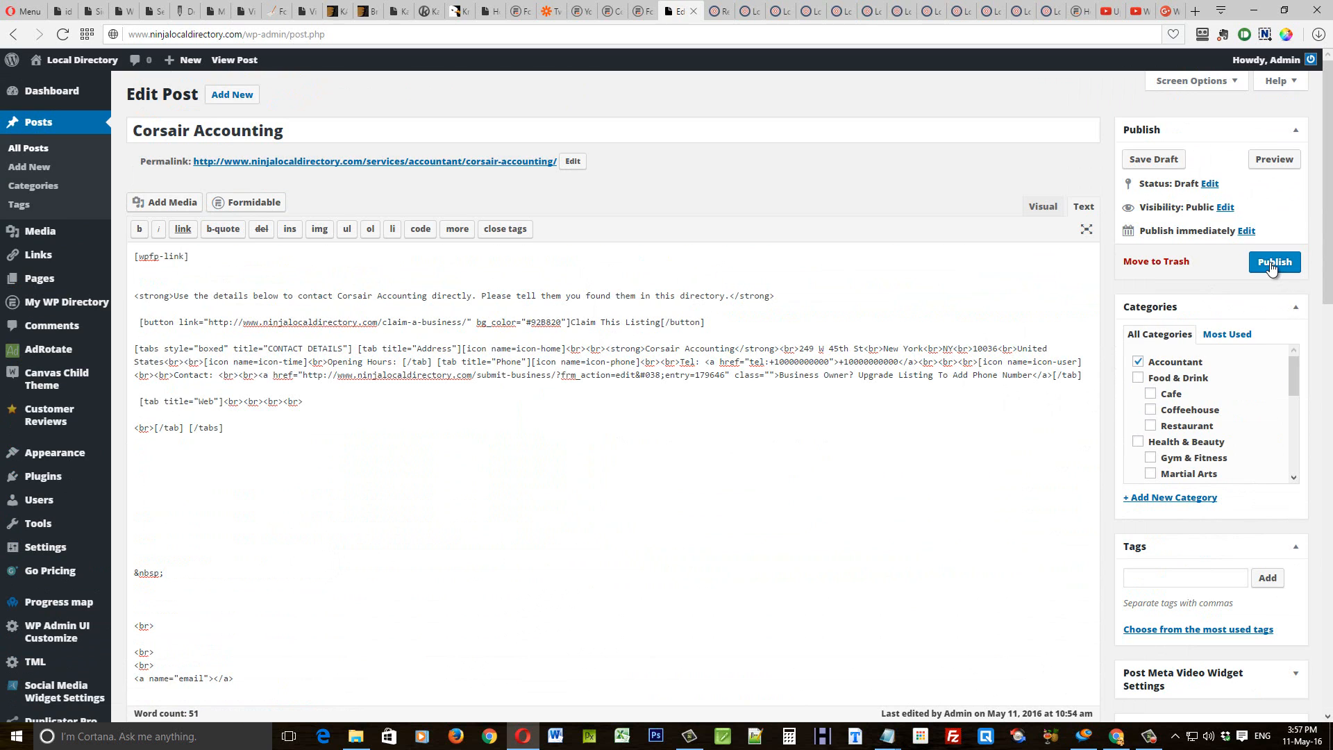
click(1271, 266)
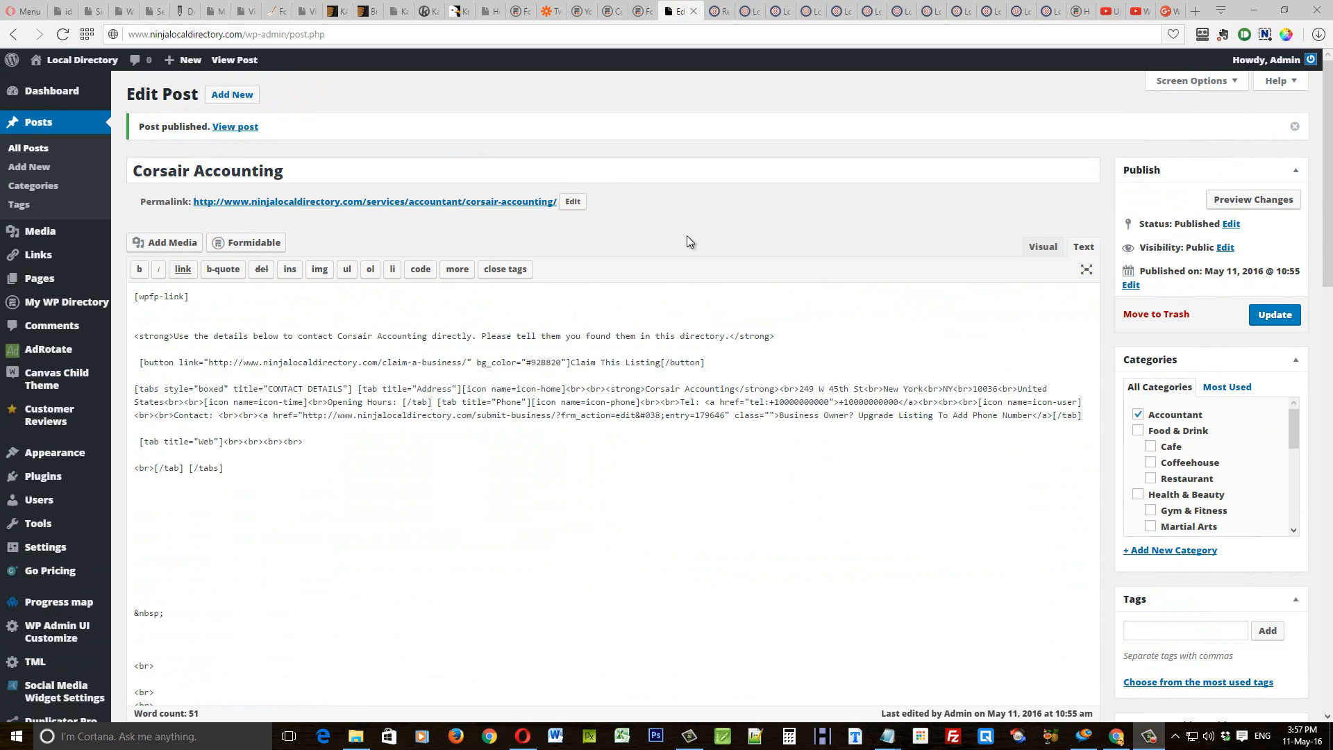
- Check the published listing in the posts list and open the Registration/Upgrade Form entries
click(27, 148)
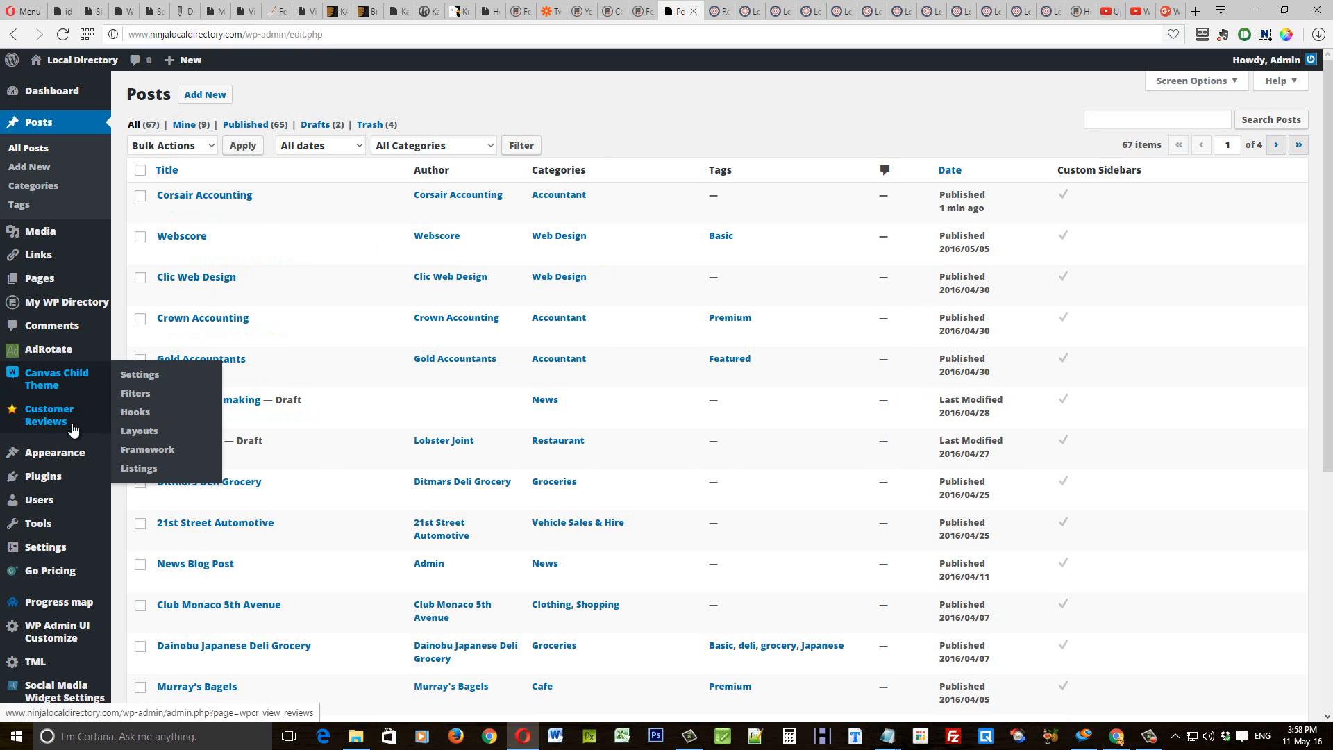
mouse_move(63, 302)
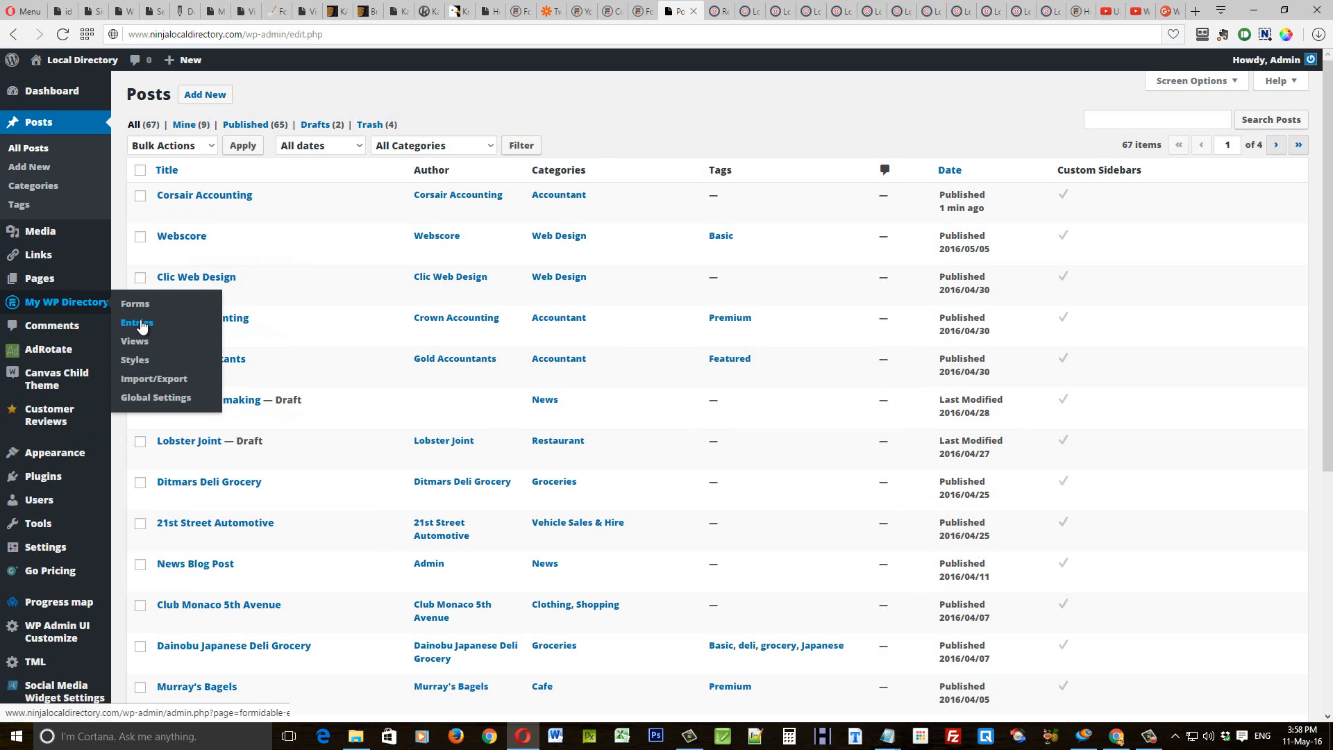
click(140, 326)
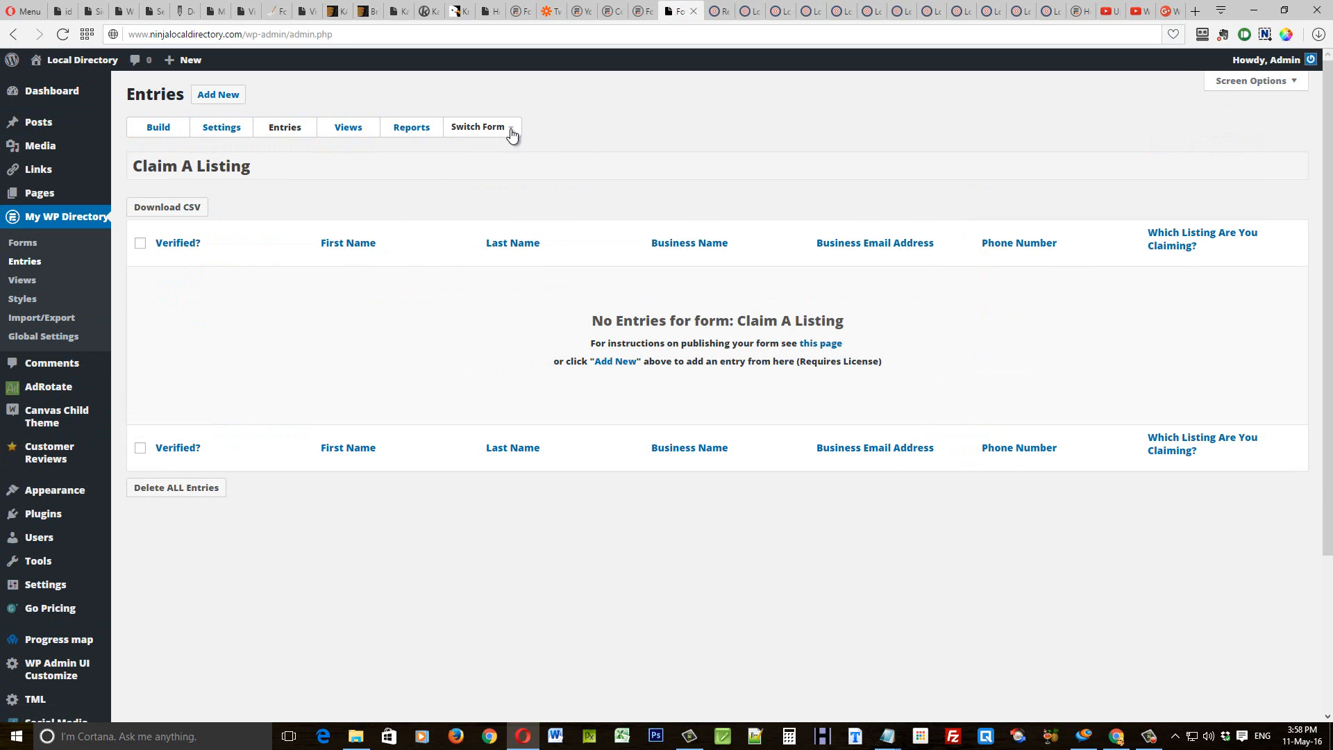
click(512, 134)
click(484, 235)
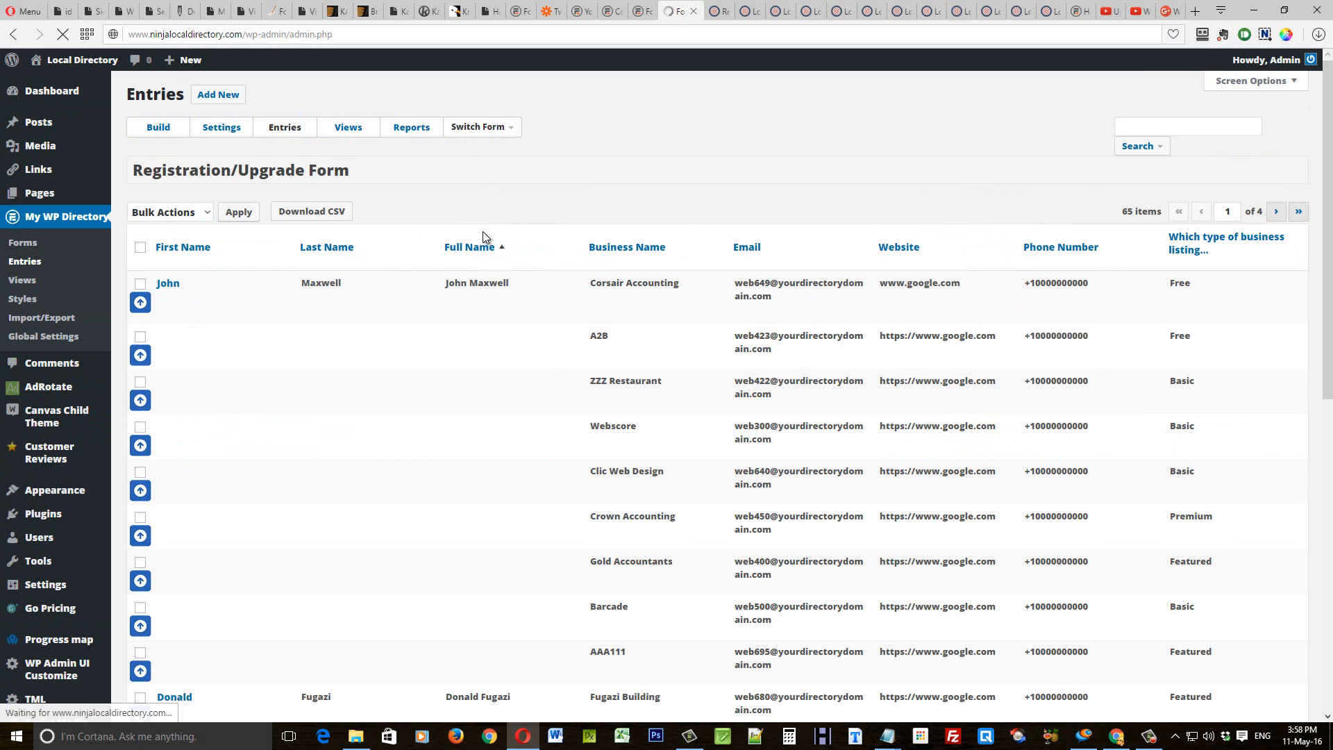
mouse_move(196, 307)
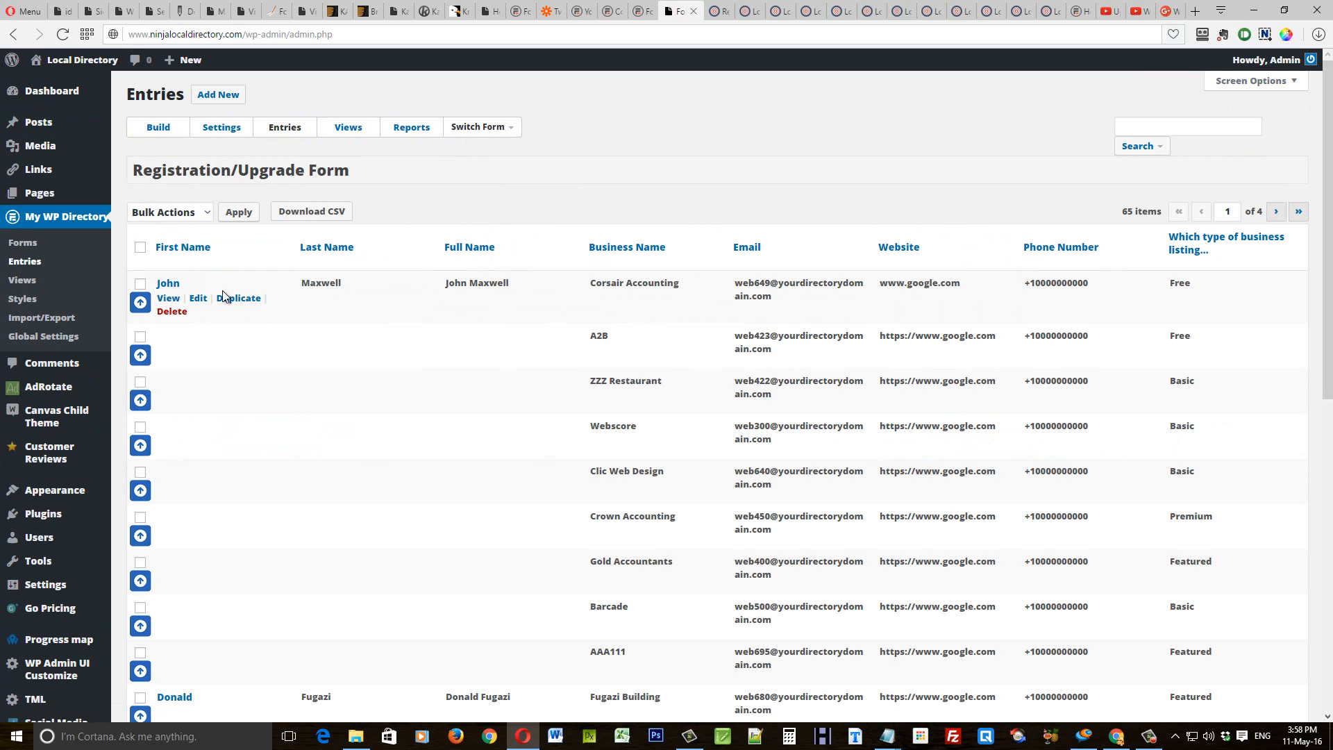
- Upgrade the Corsair Accounting registration entry's Business Type to Basic
click(141, 304)
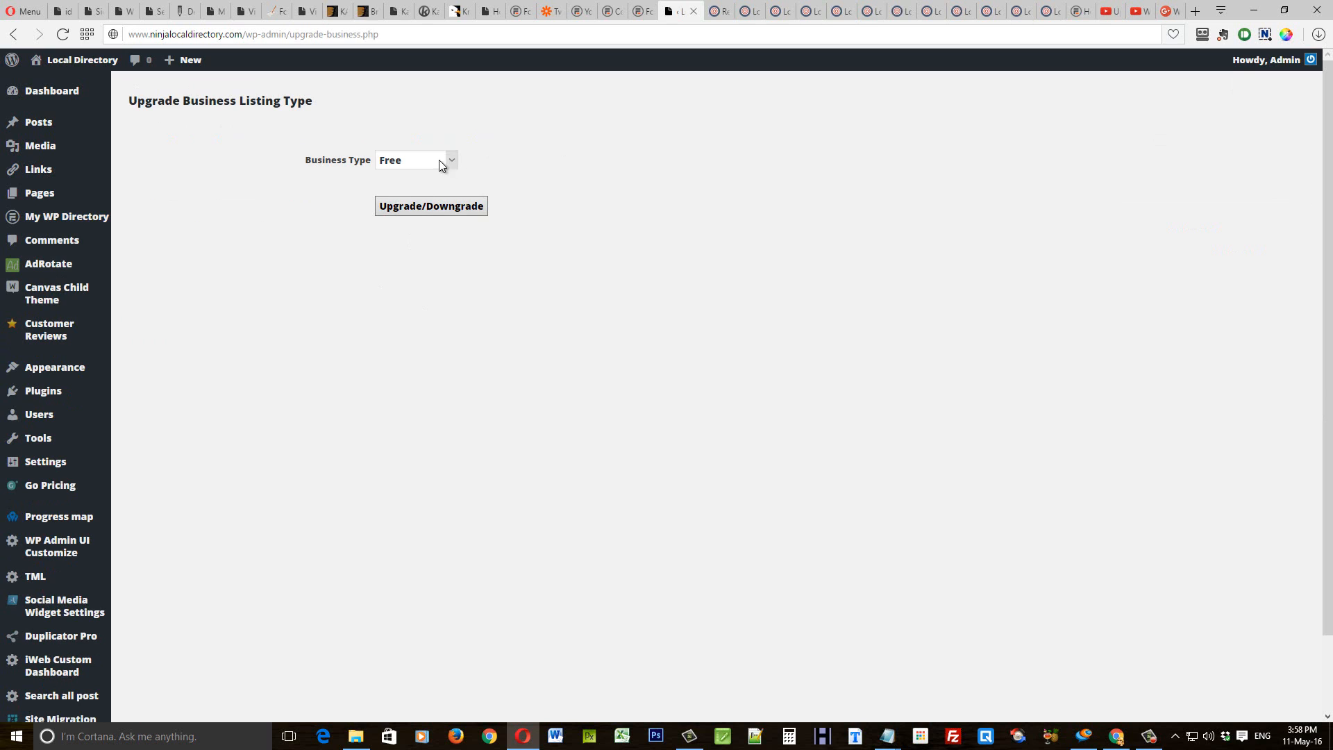
click(452, 163)
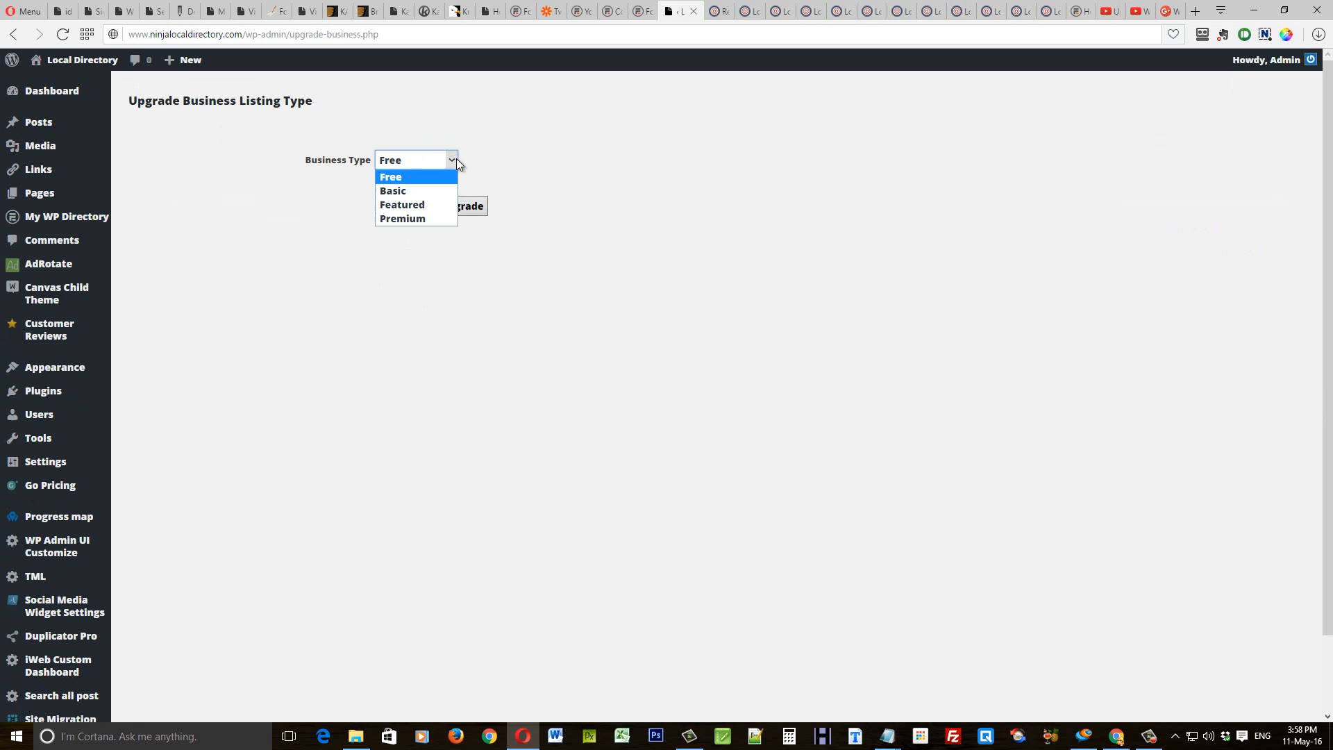
click(404, 192)
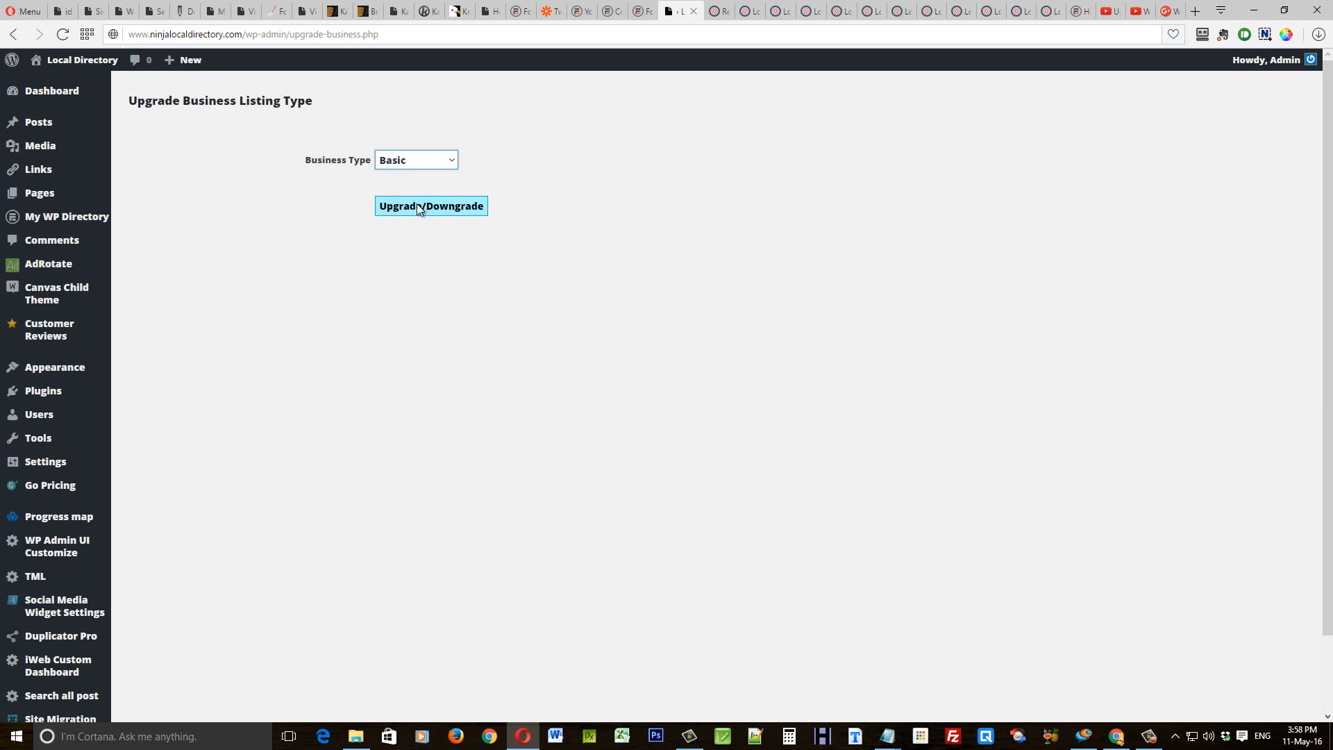
click(411, 207)
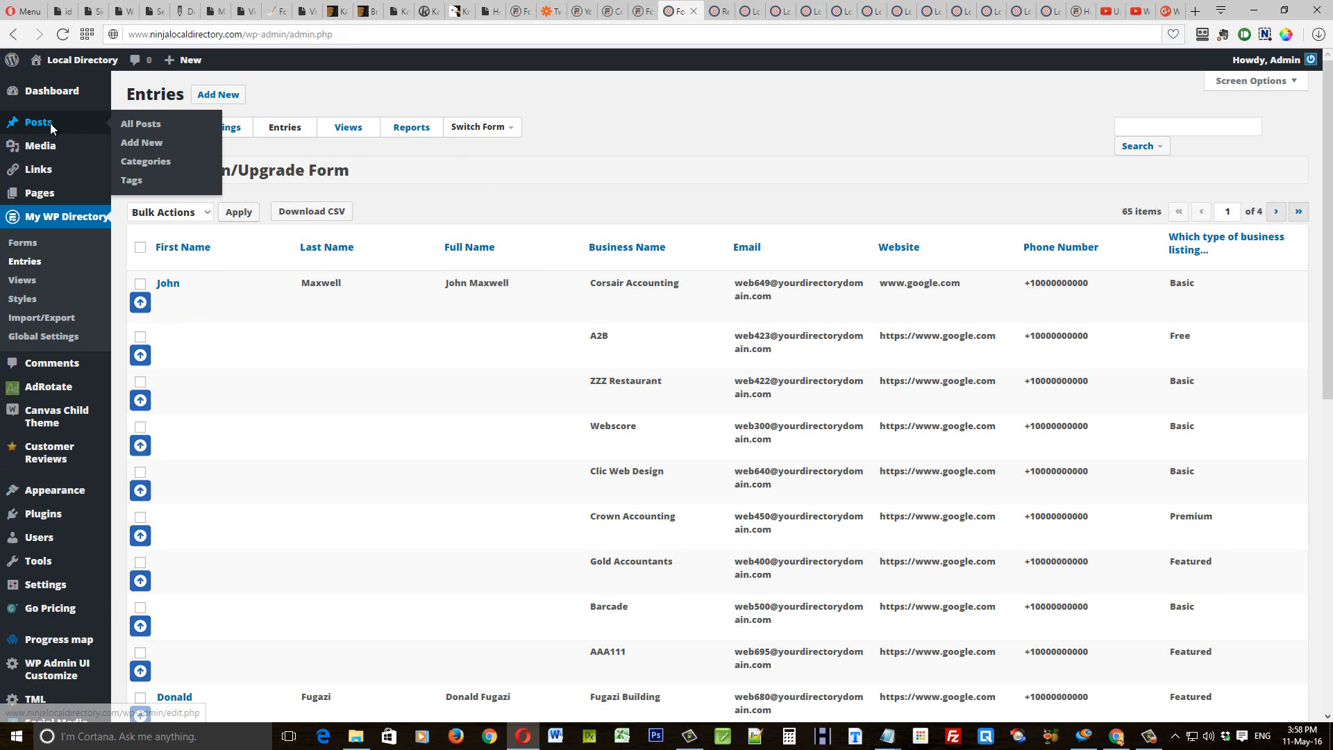
- Check Corsair Accounting in the posts list and open its Directory Submission Form entry for editing
click(50, 123)
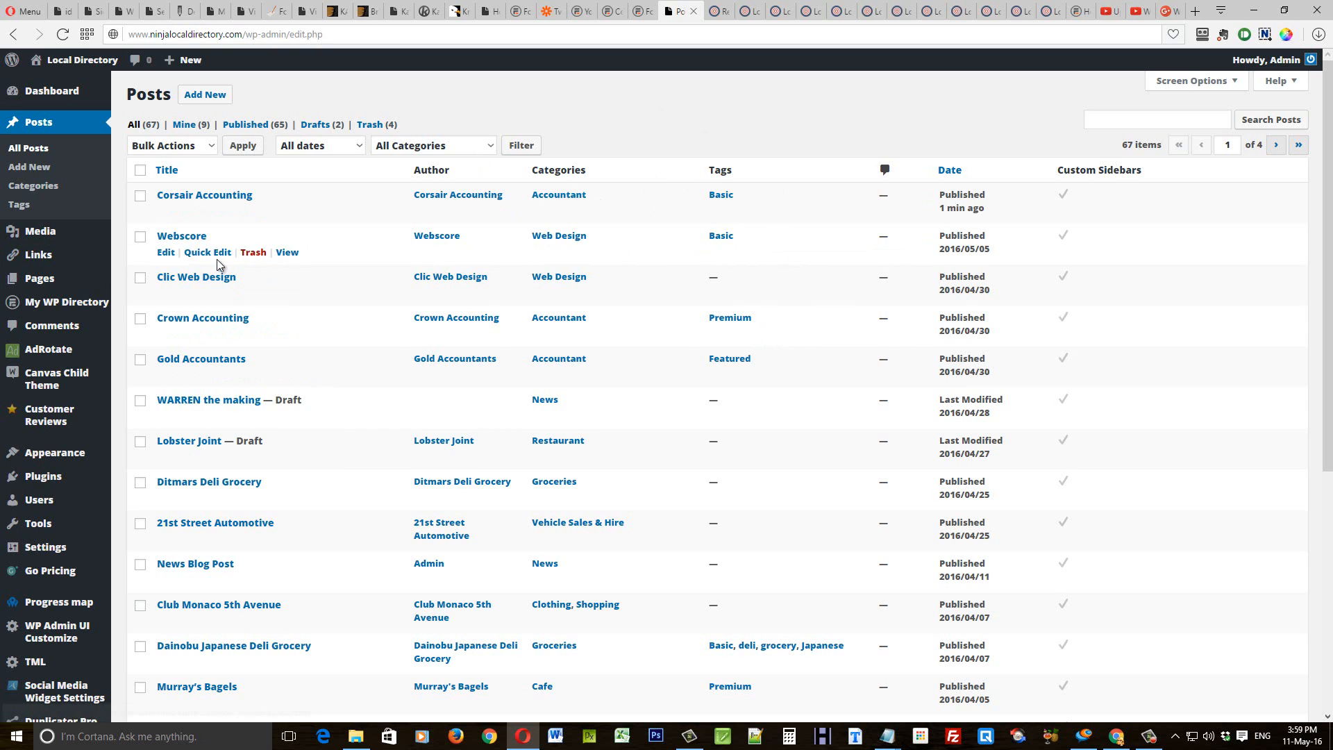
mouse_move(65, 316)
click(137, 320)
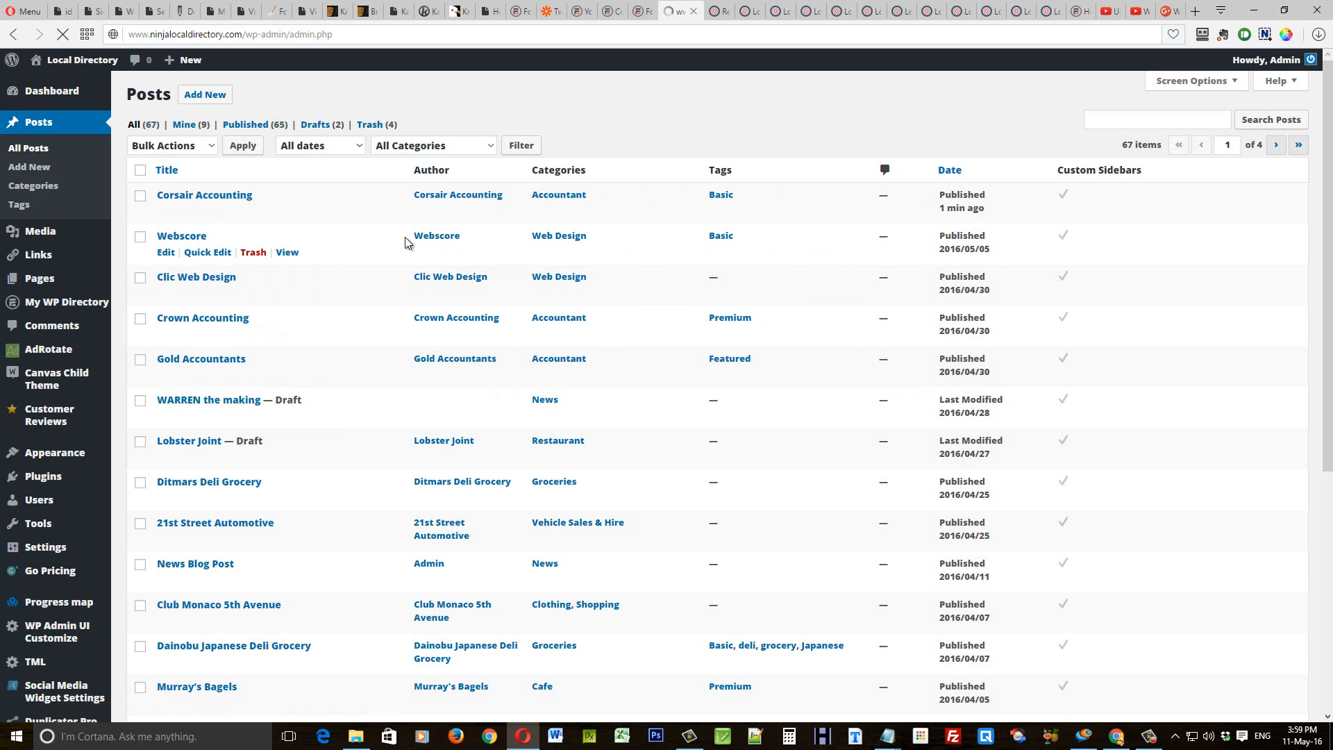
click(514, 128)
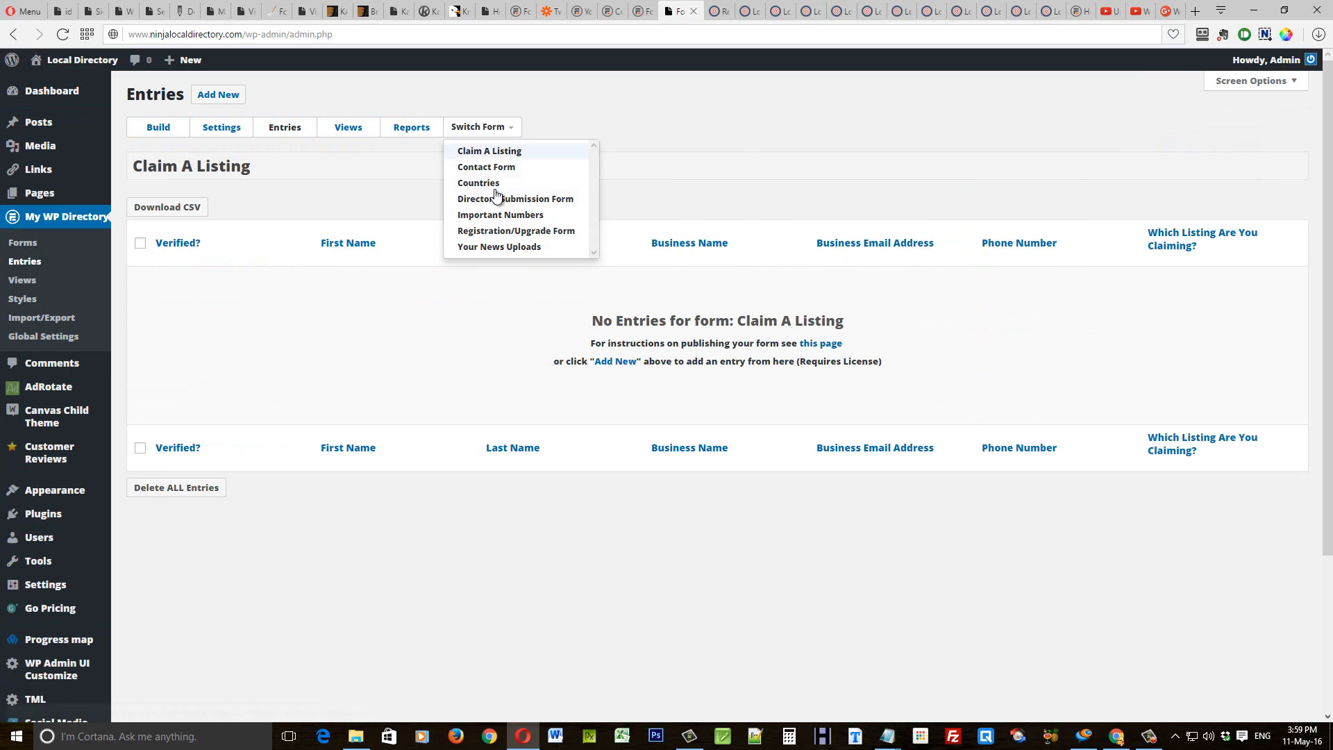
click(508, 199)
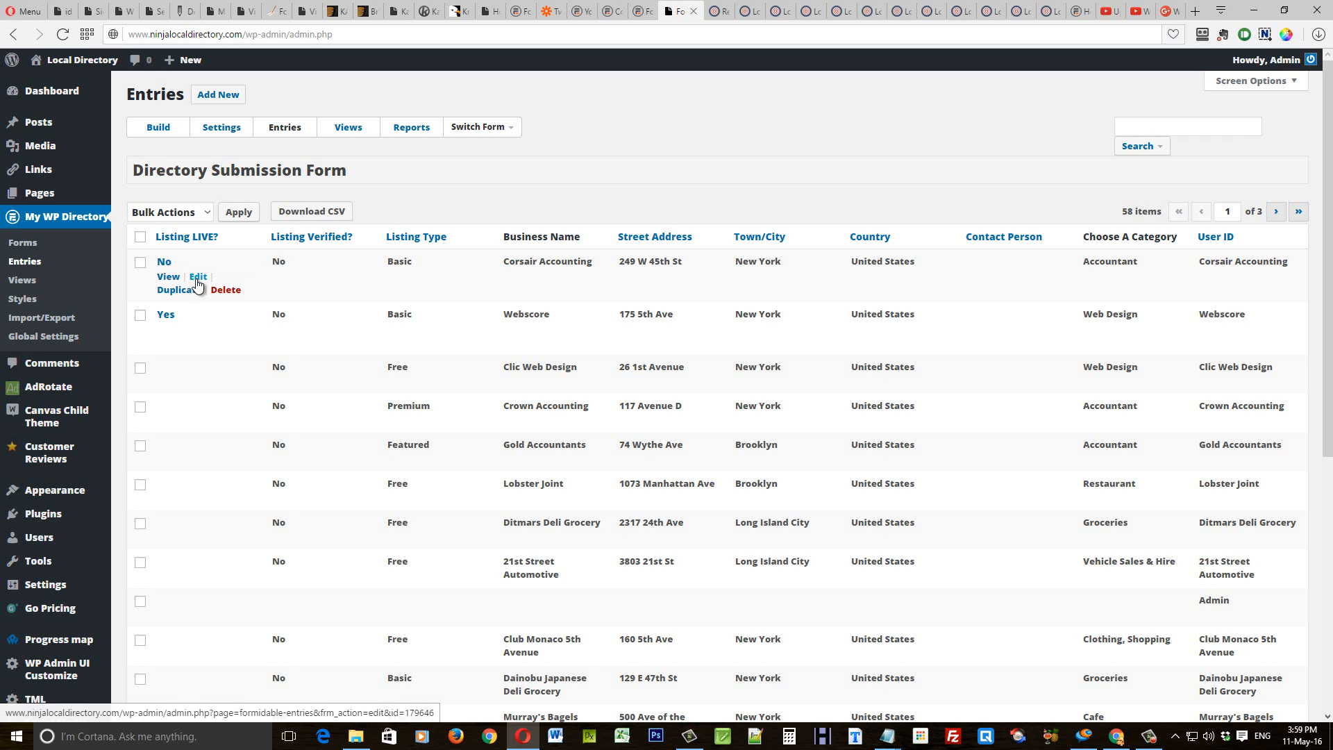
click(197, 277)
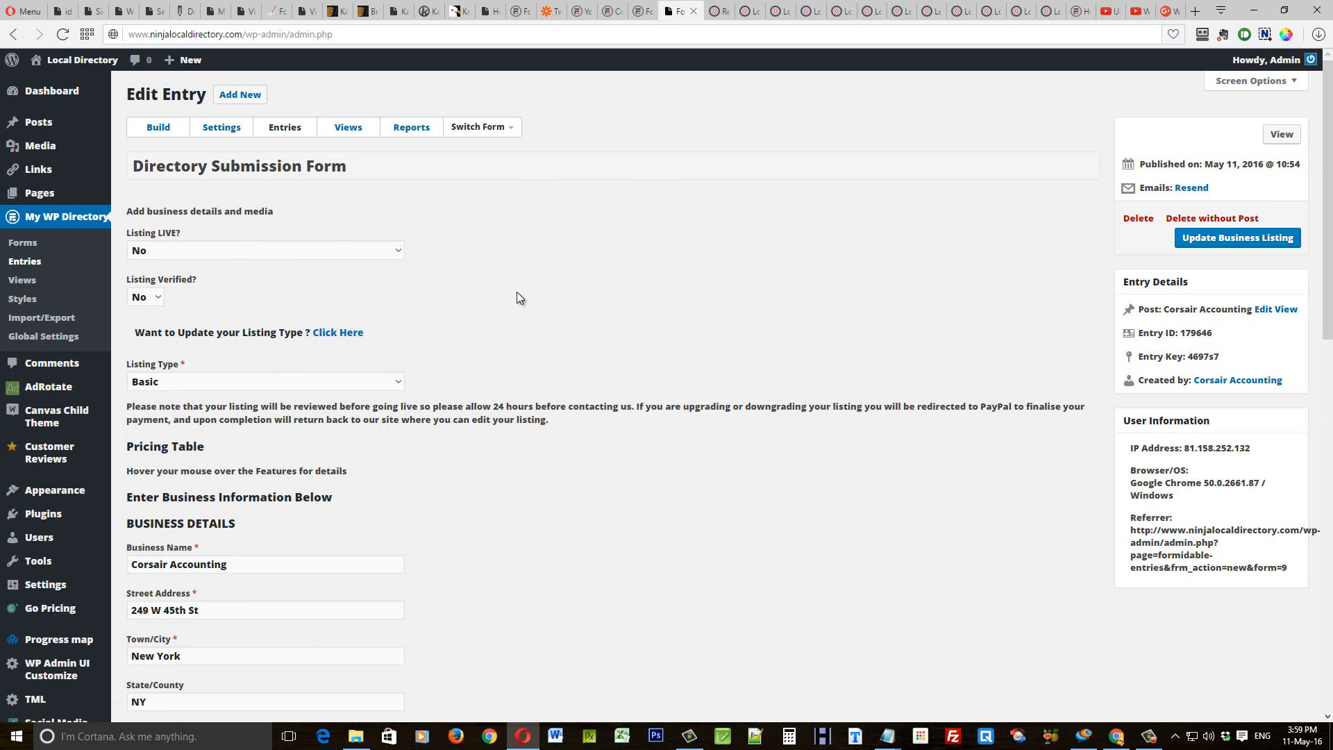
- Paste the lorem ipsum placeholder text into the entry's Business Description and update the business listing
scroll(511, 311, down, 6)
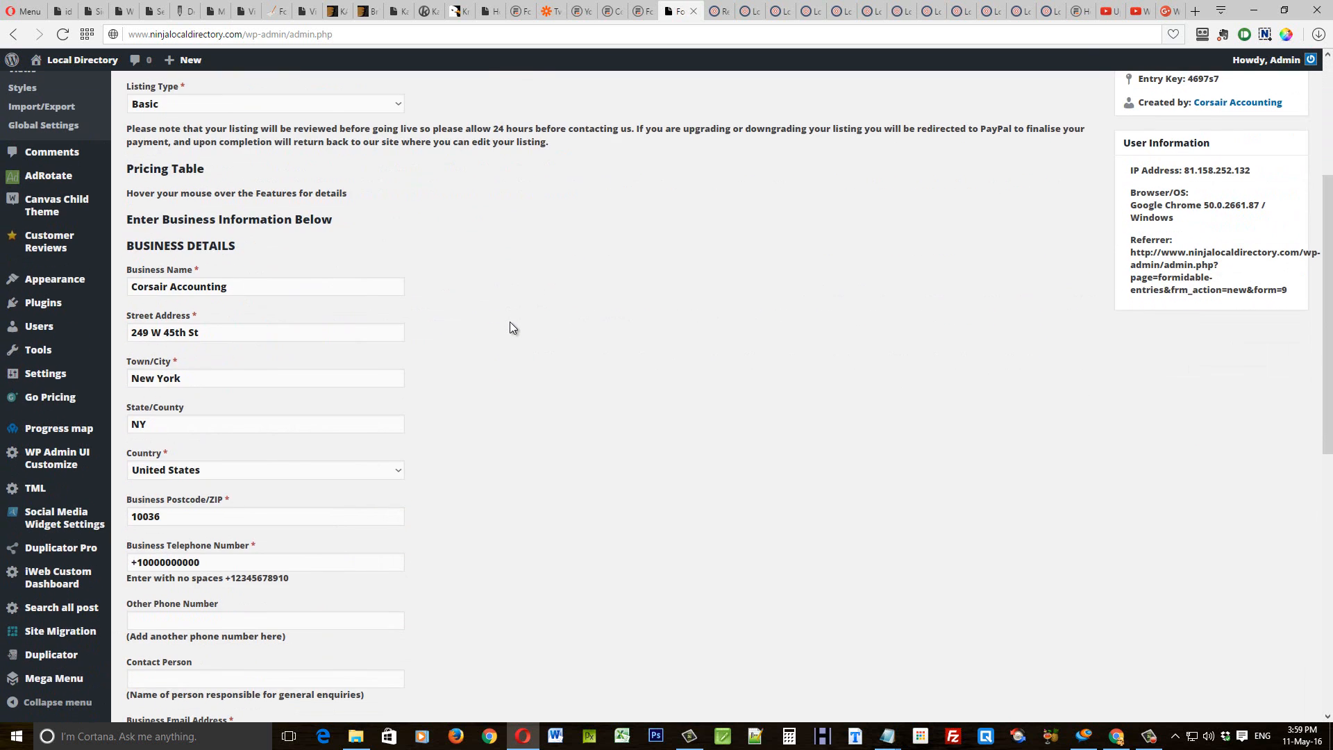
scroll(511, 332, down, 5)
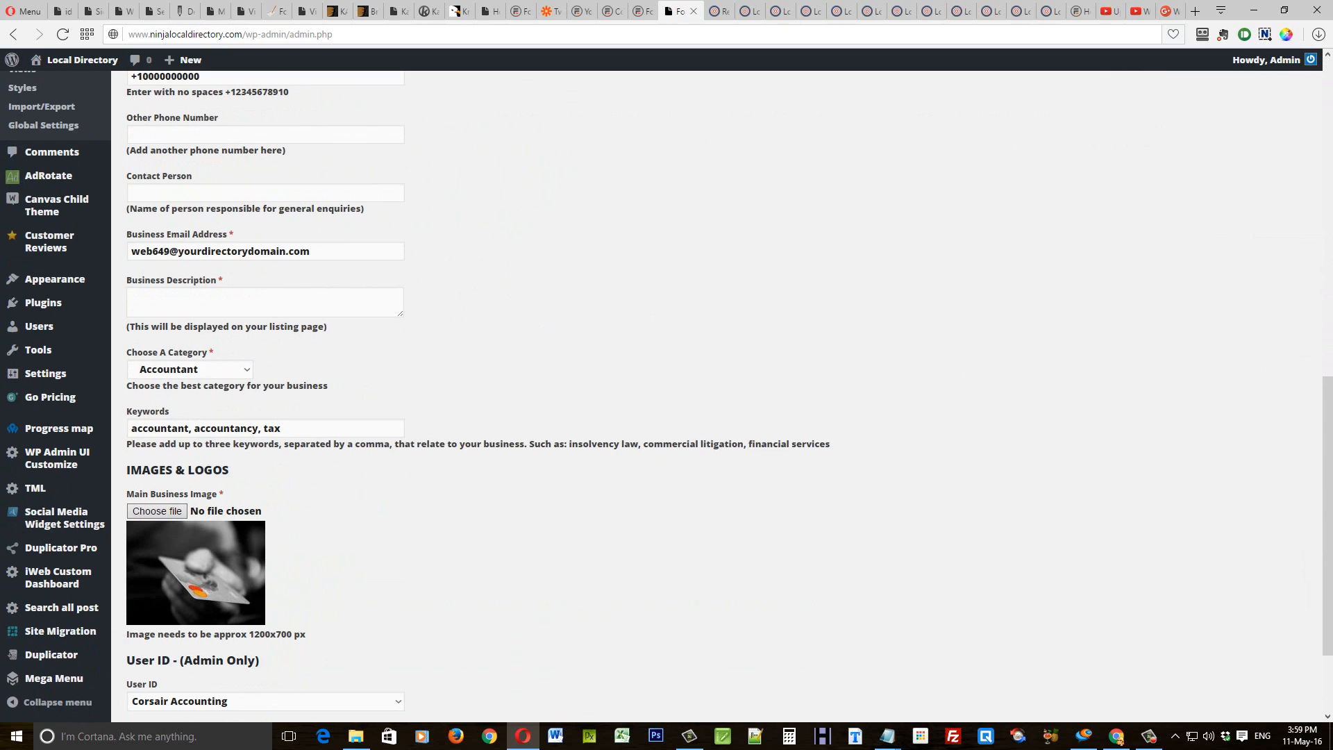
key(alt+Tab)
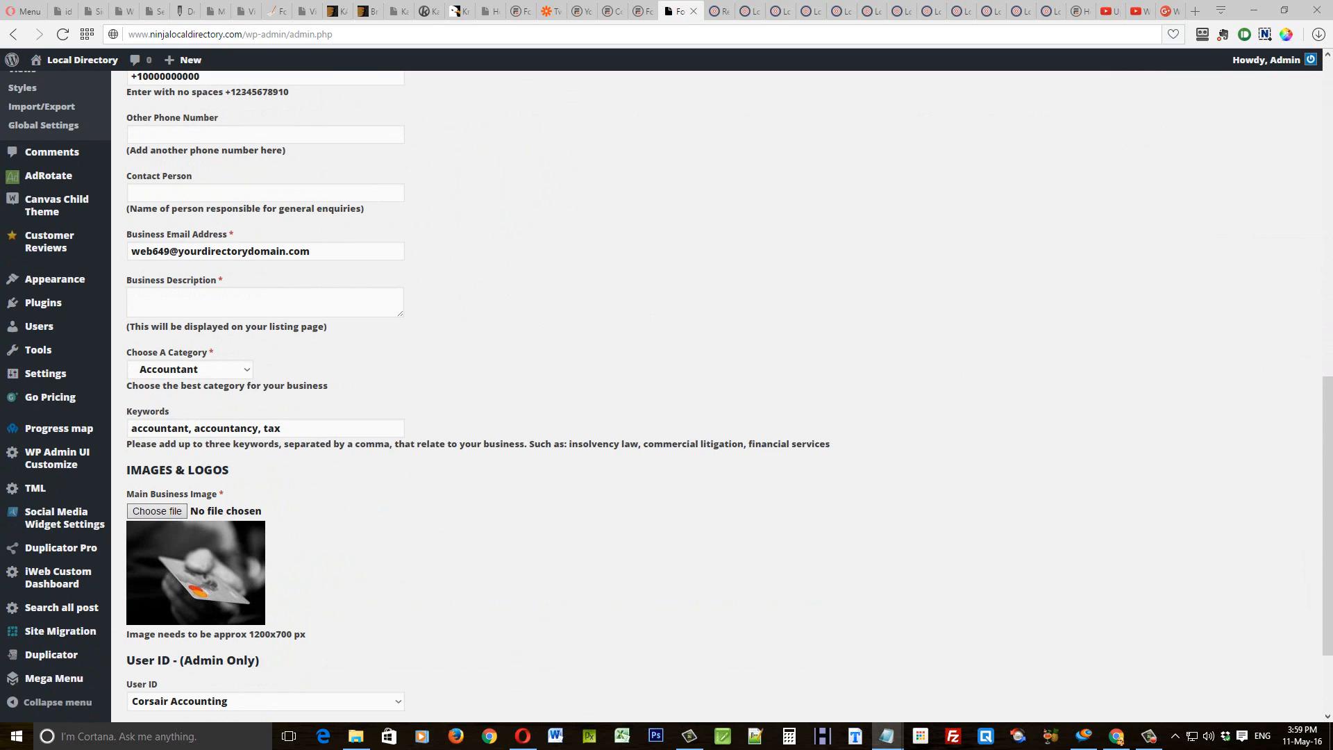
click(225, 305)
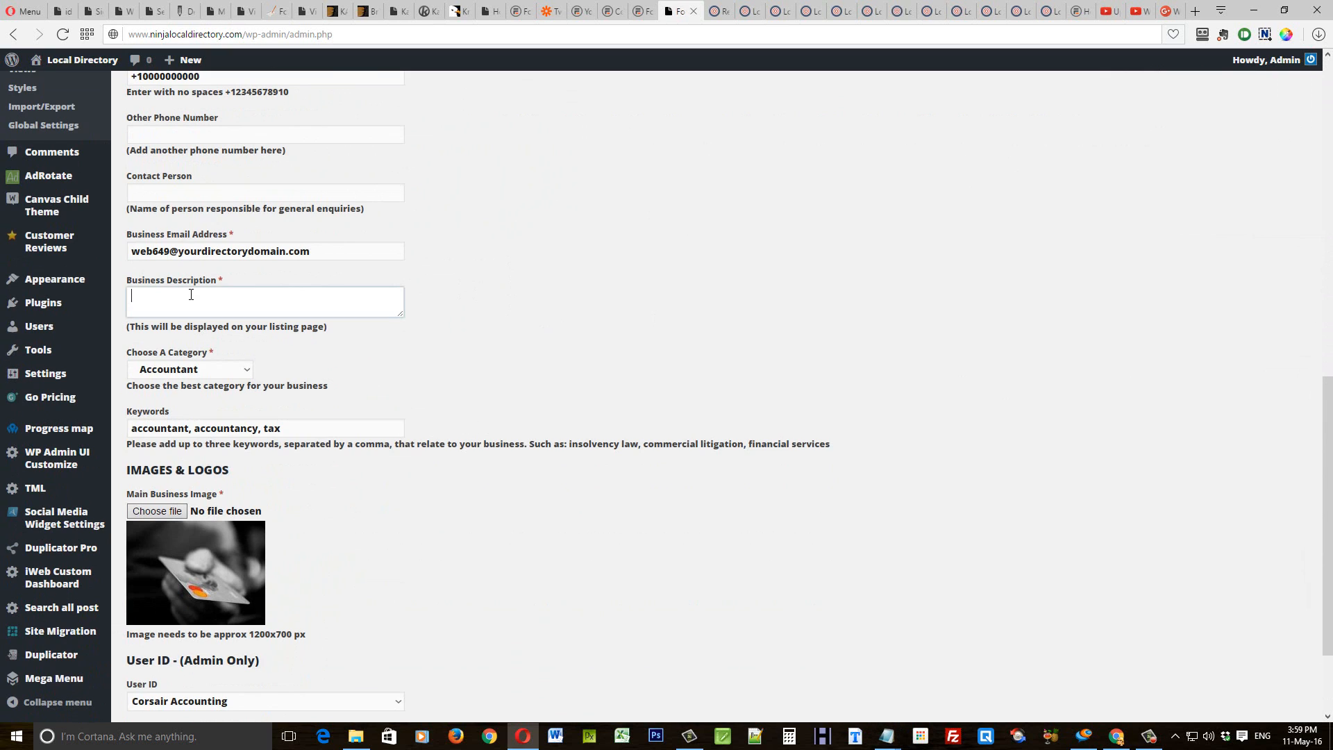
key(ctrl+v)
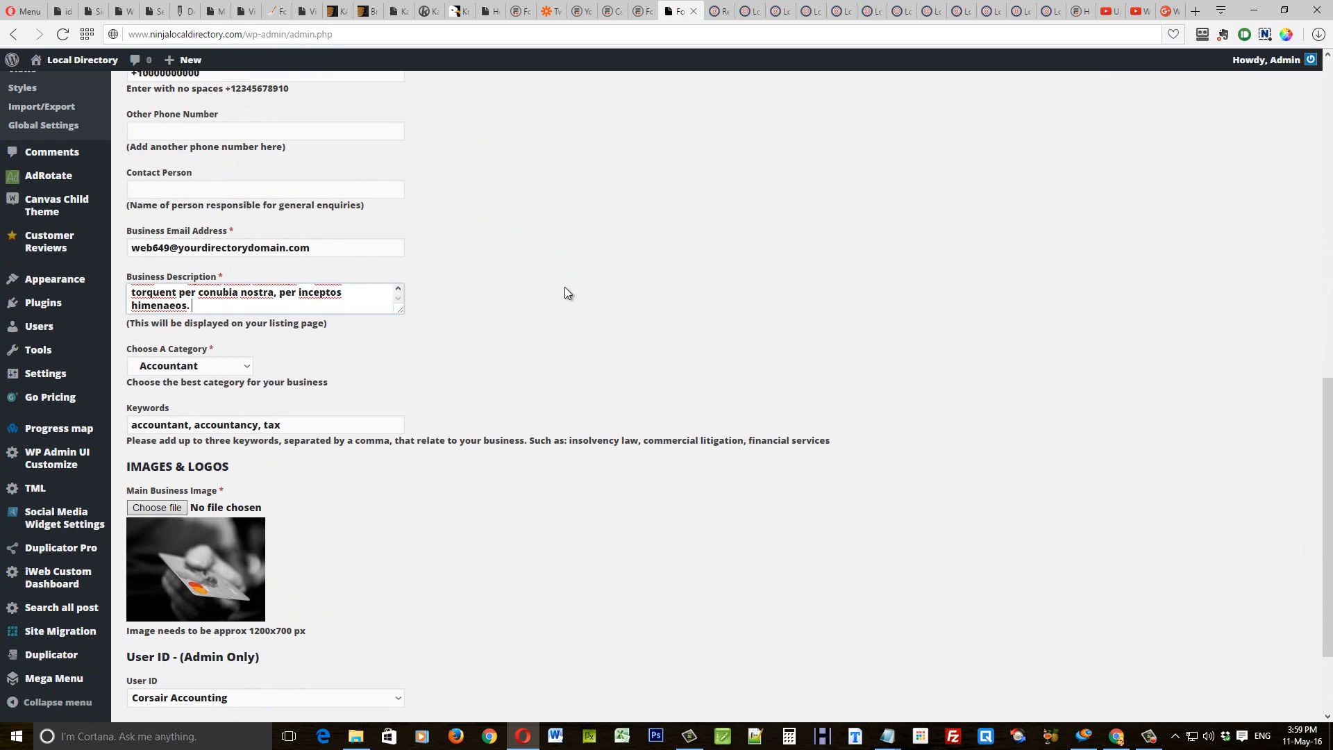
scroll(559, 292, down, 3)
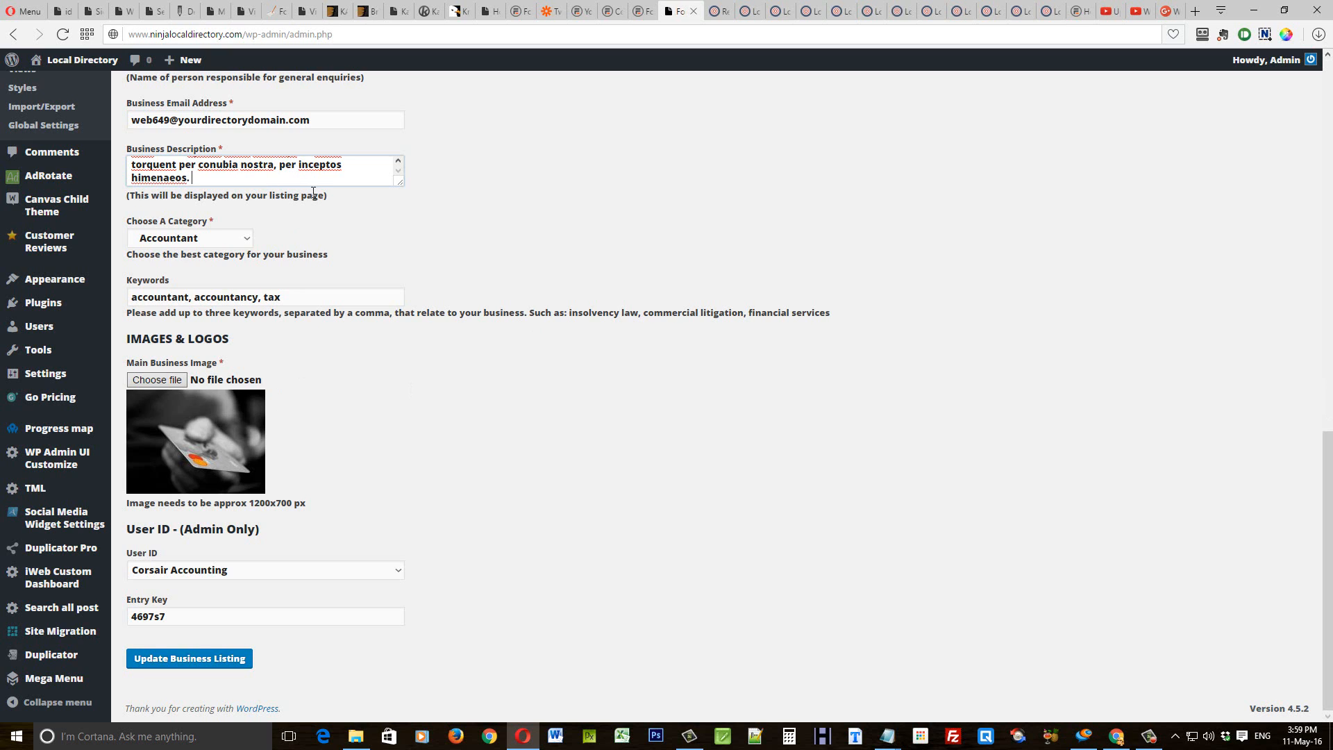
click(159, 667)
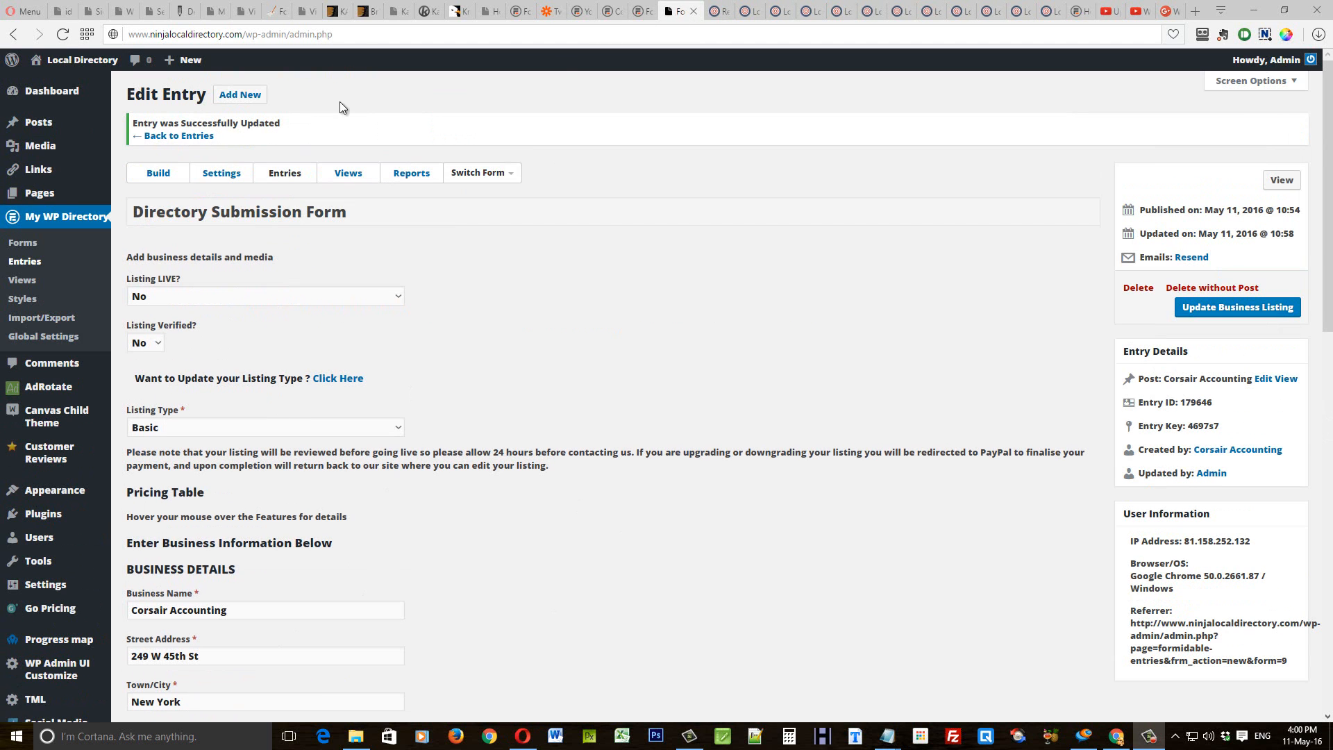
- Open the public directory site in a new tab and look through the listings in the Accountant category
mouse_move(76, 62)
right_click(61, 84)
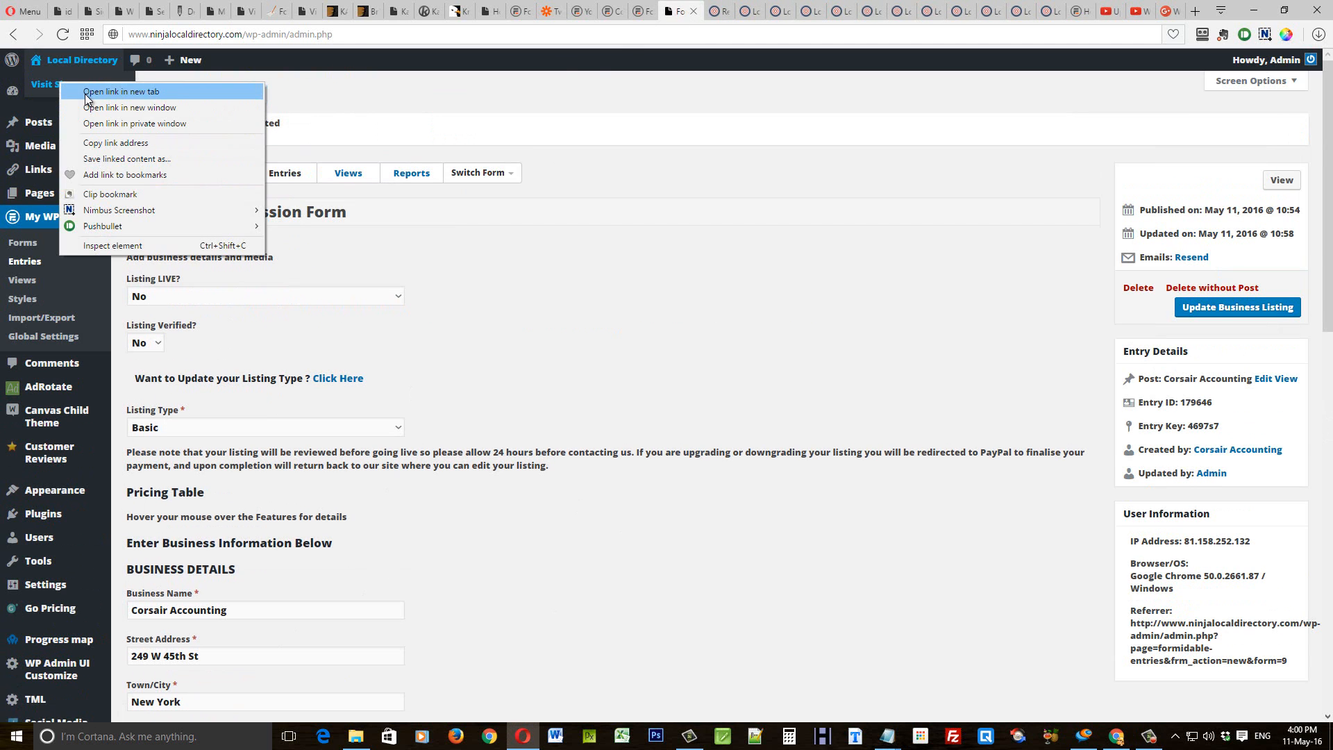
click(86, 92)
click(703, 9)
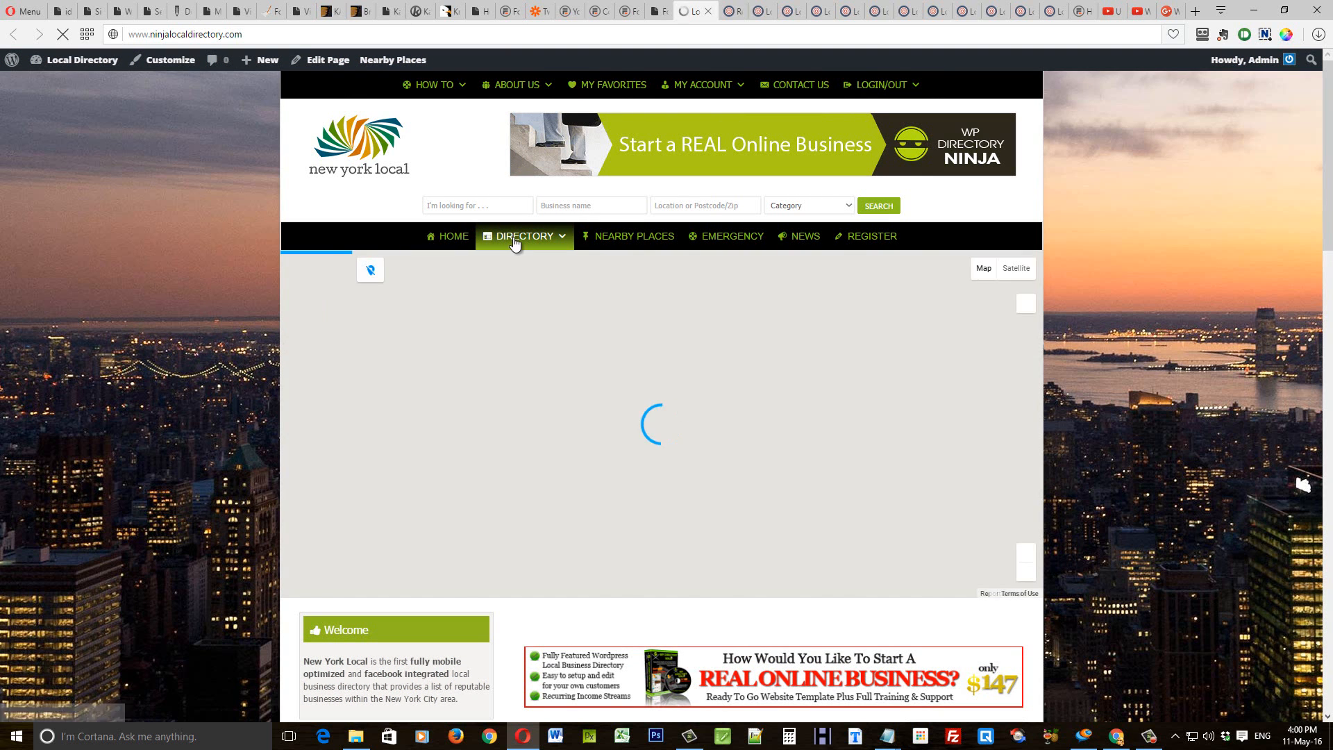
mouse_move(517, 236)
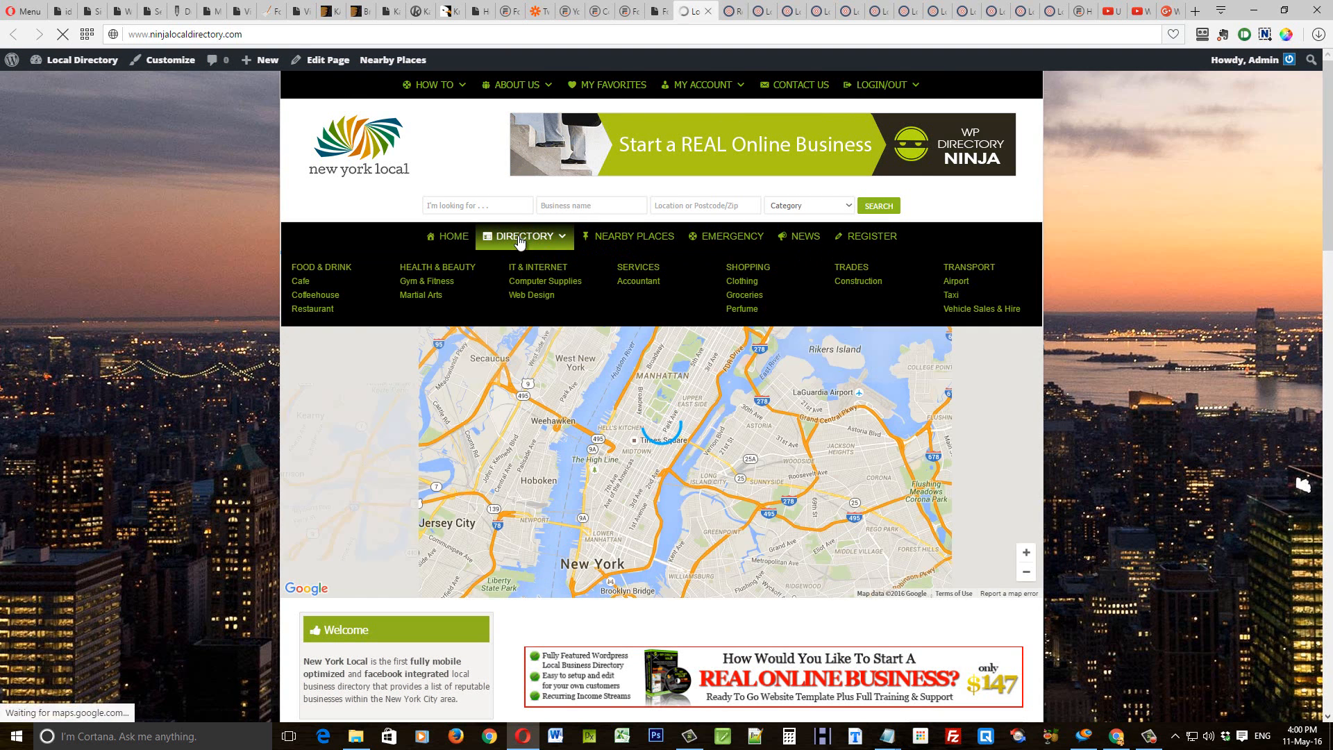
click(645, 282)
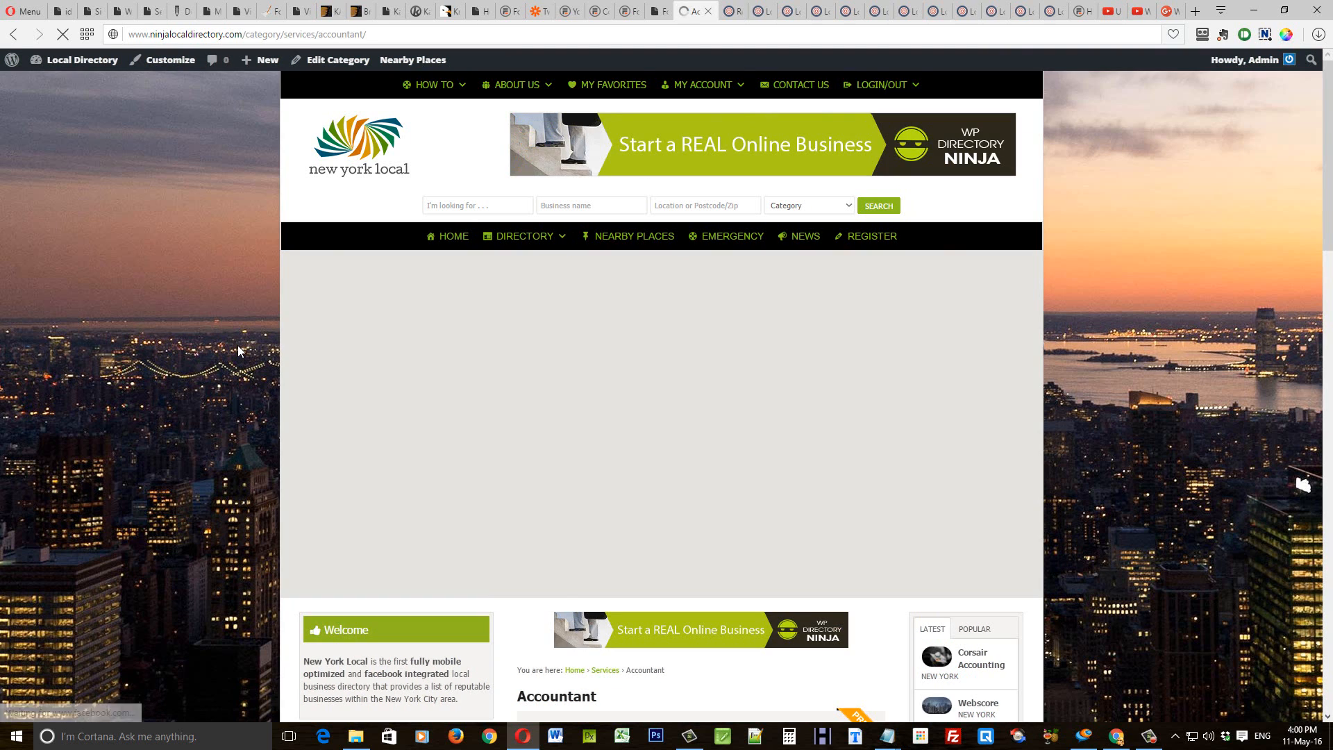
scroll(243, 305, down, 4)
scroll(240, 305, down, 5)
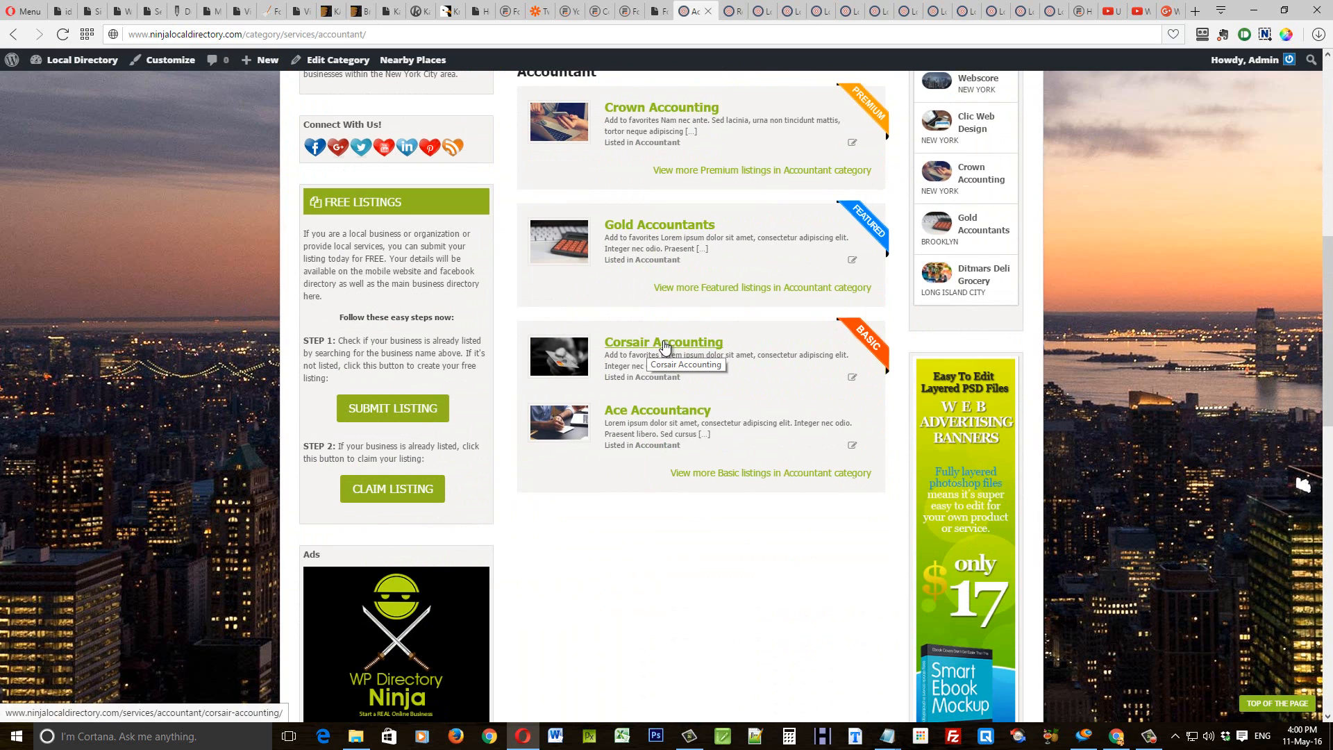
- Open the Corsair Accounting listing page and review its description, contact details, map location, photo gallery and contact form
click(665, 346)
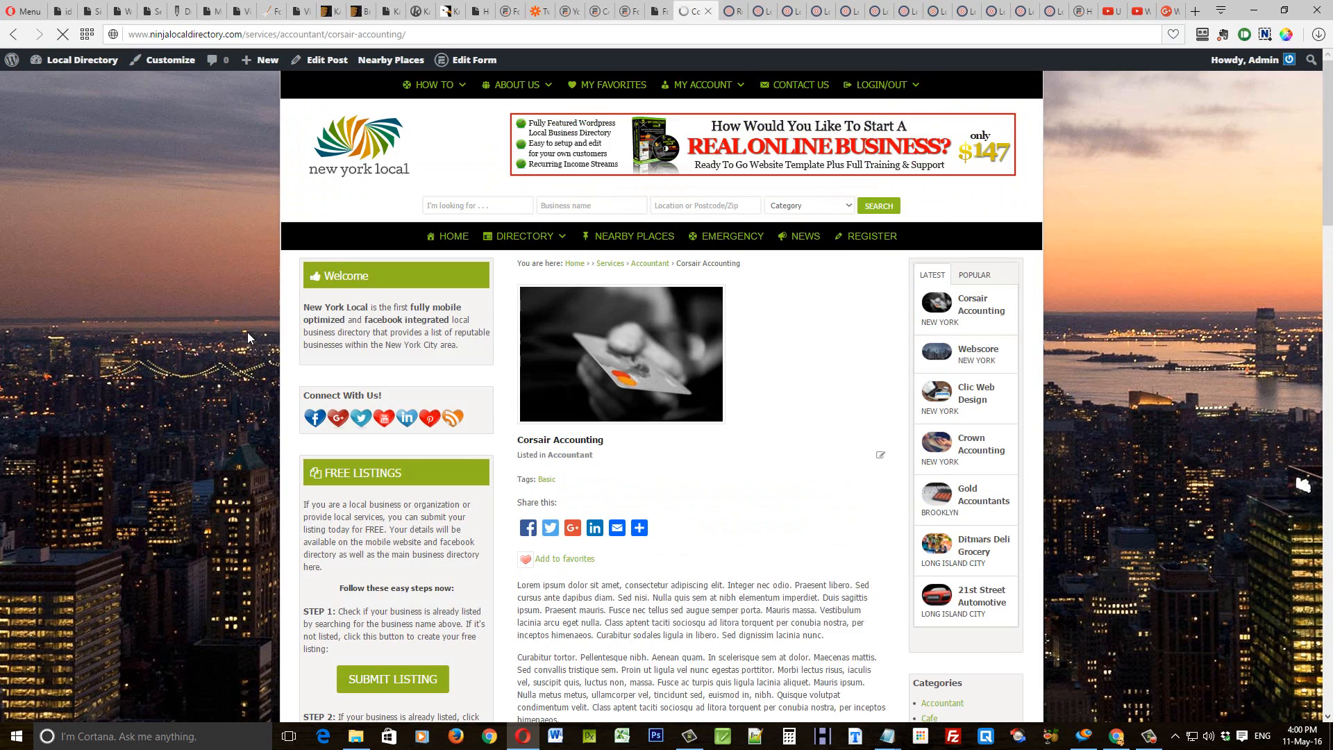
scroll(246, 336, down, 6)
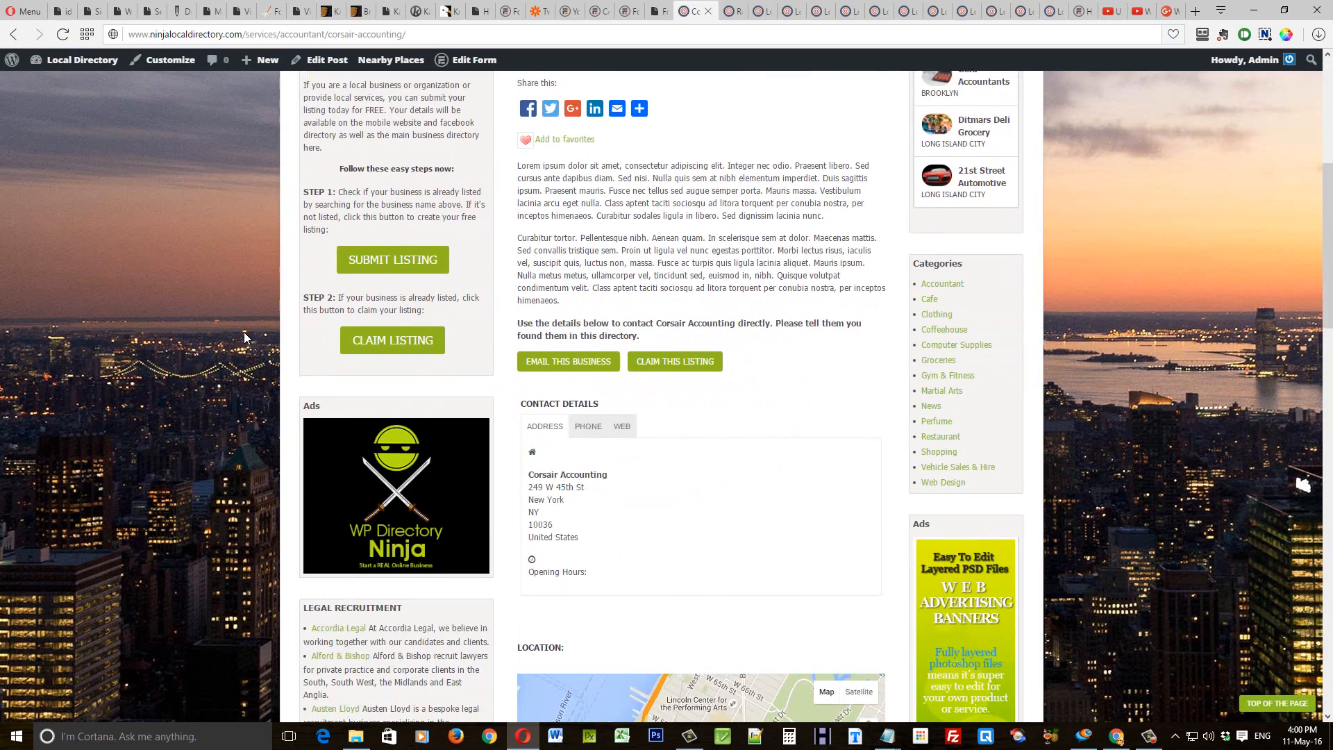
scroll(244, 332, down, 10)
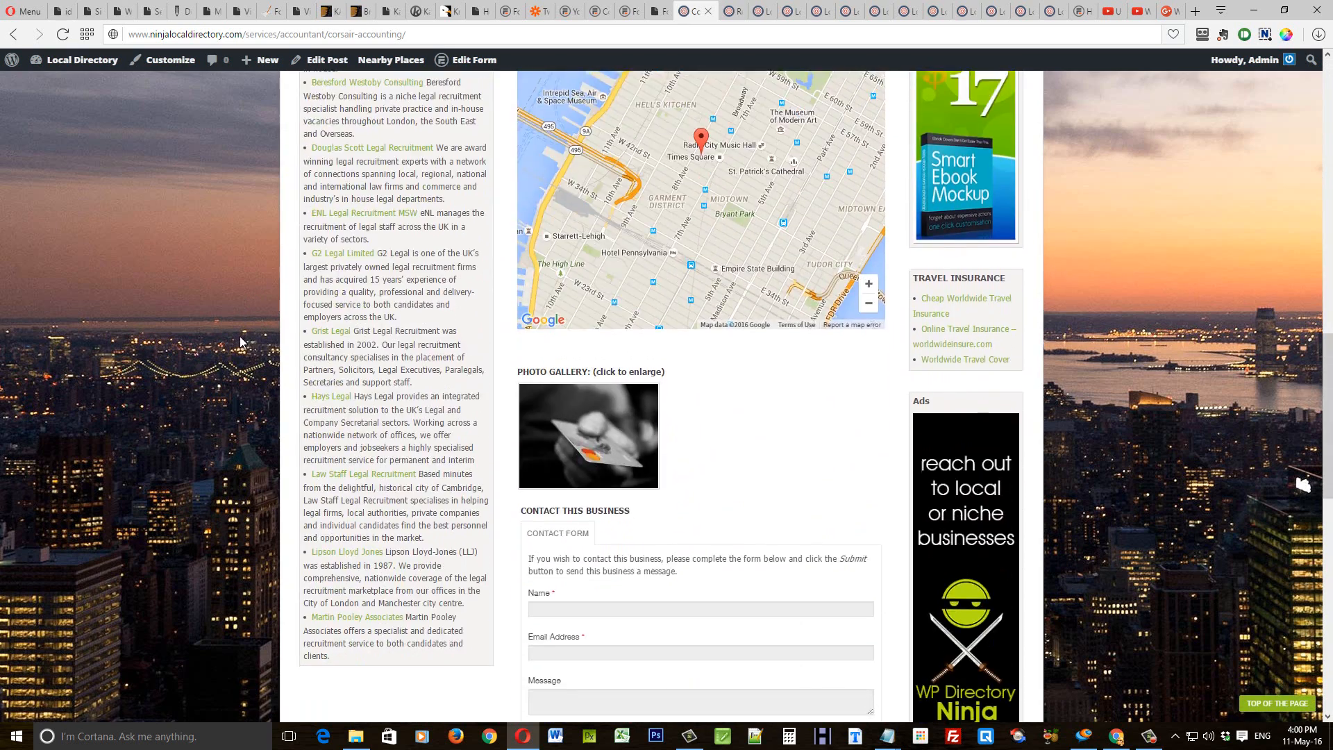
scroll(241, 342, down, 5)
scroll(242, 333, up, 15)
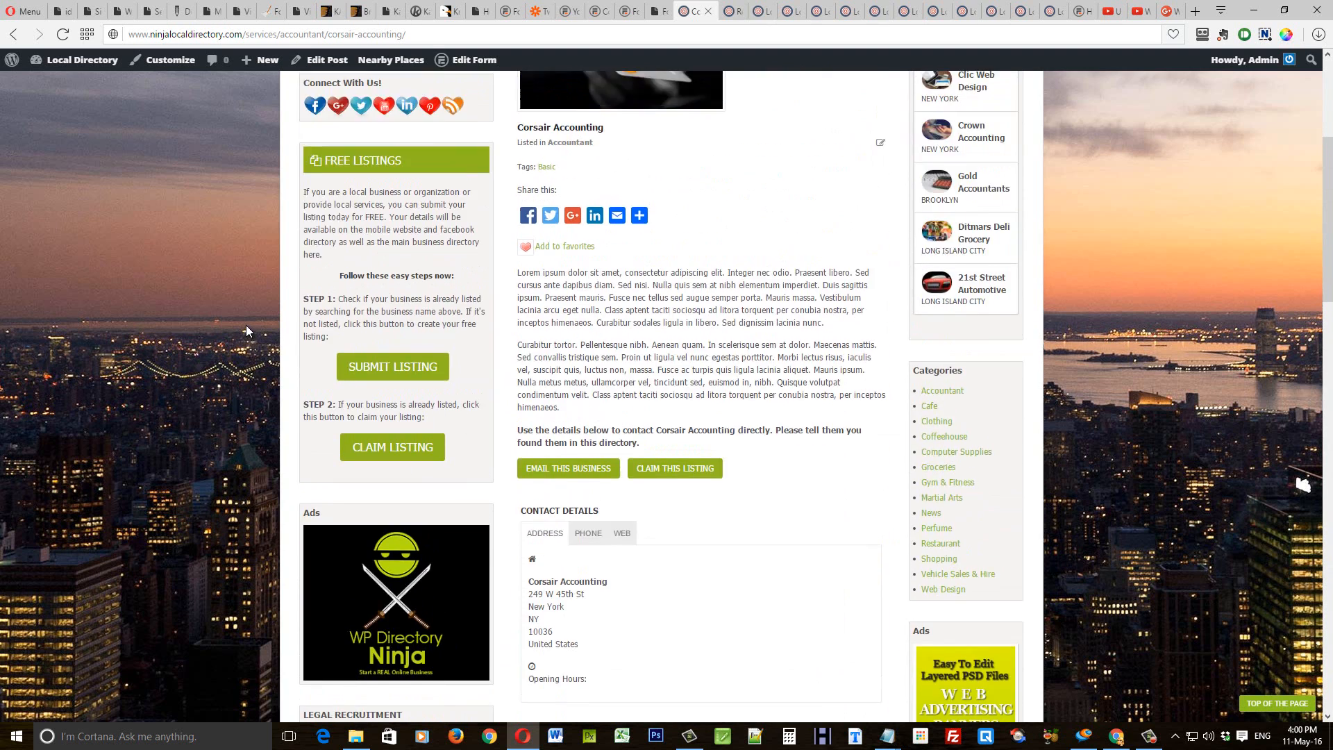
scroll(250, 306, up, 5)
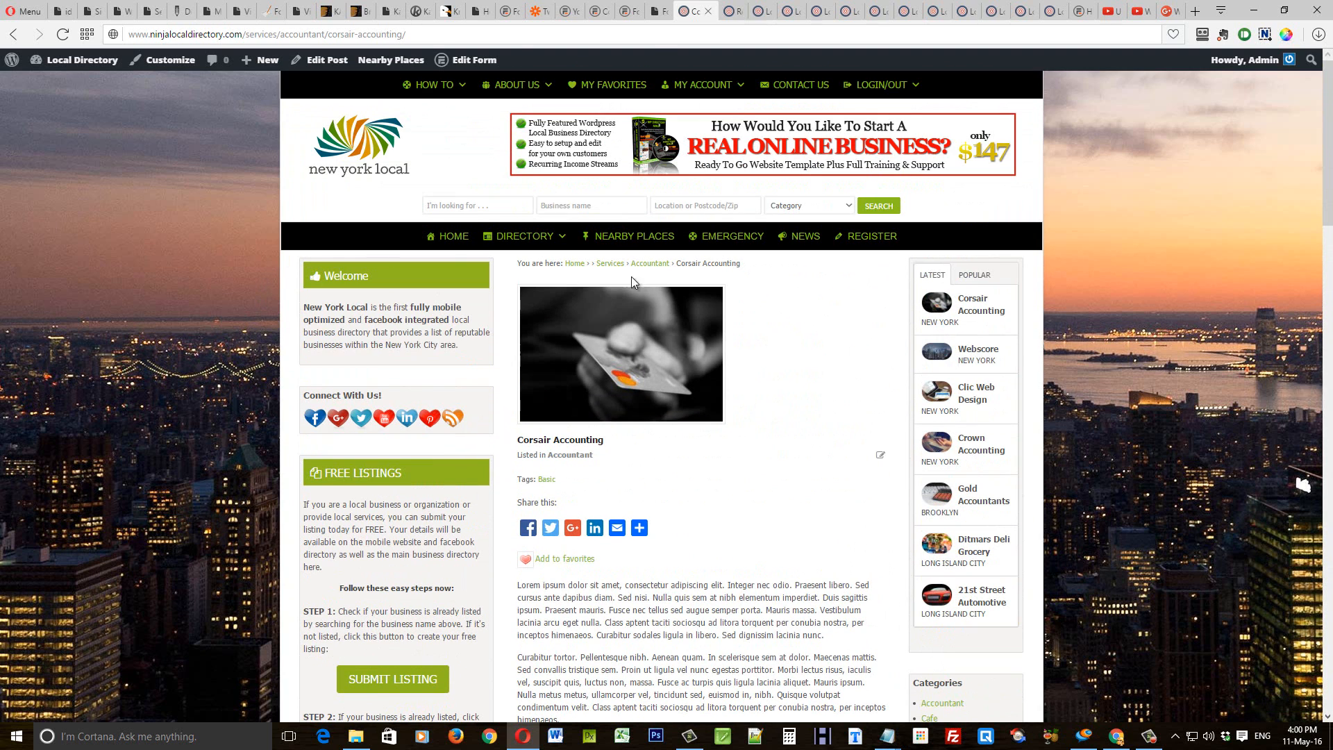